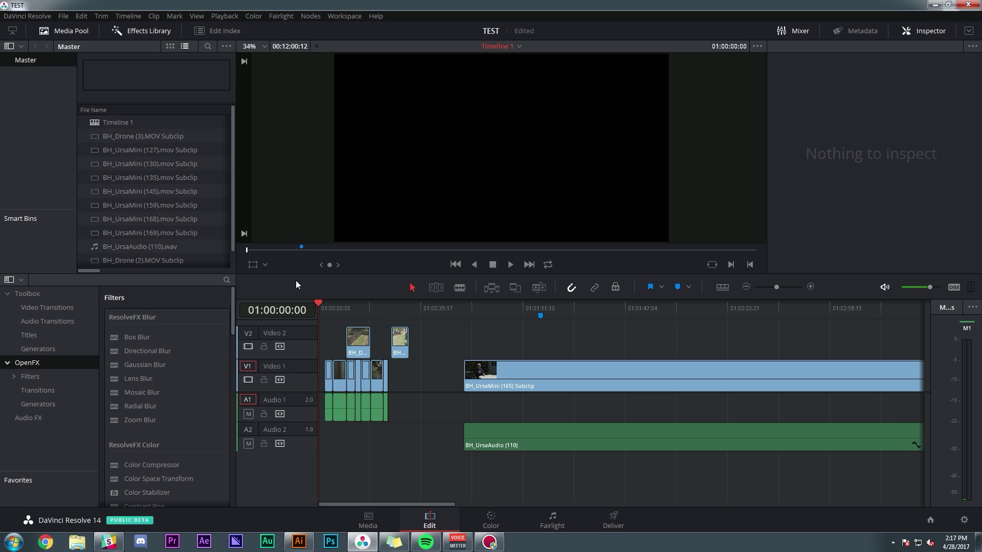
Look at the Media page and return to the Edit page
key(shift+2)
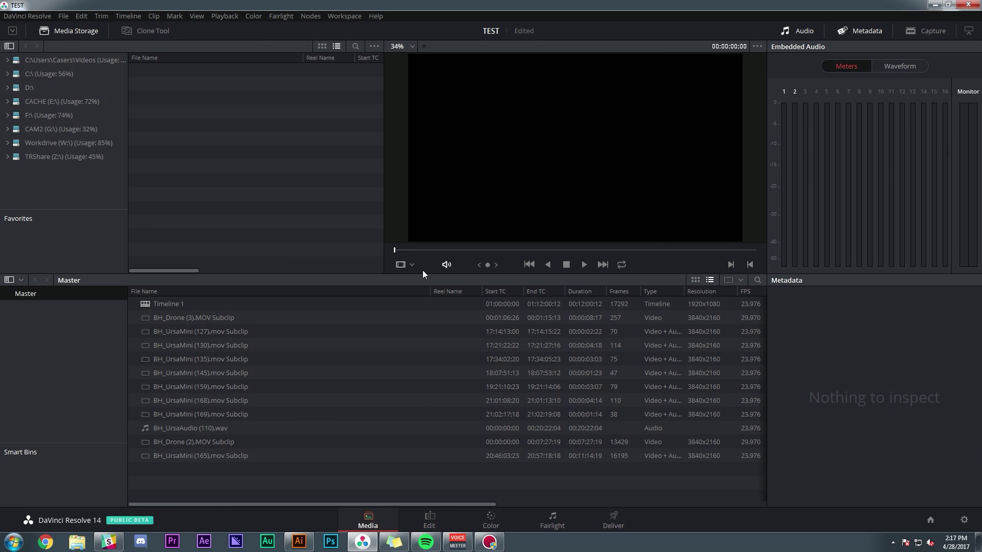
click(428, 521)
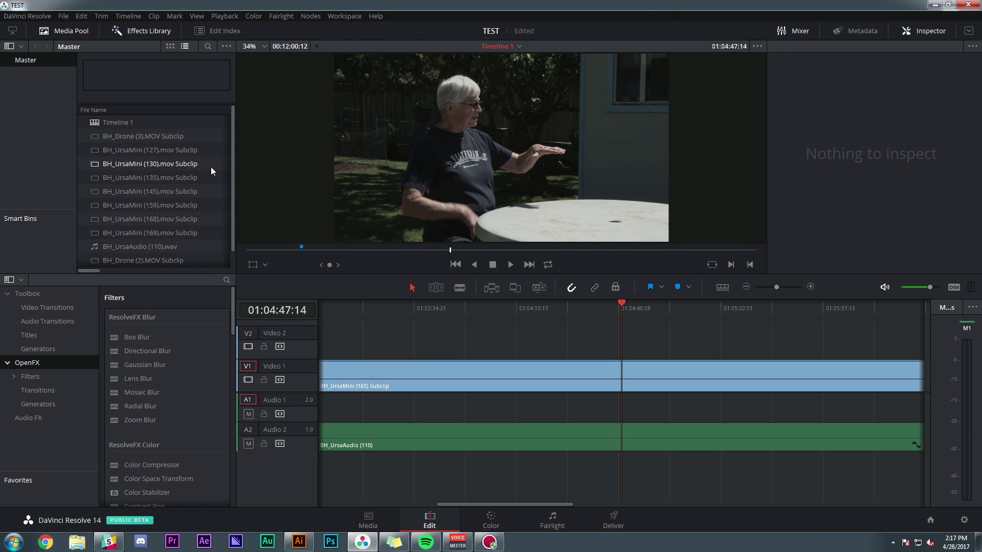
Widen the media pool and add a bin named GoPro under Master
drag(233, 169, 282, 168)
right_click(32, 83)
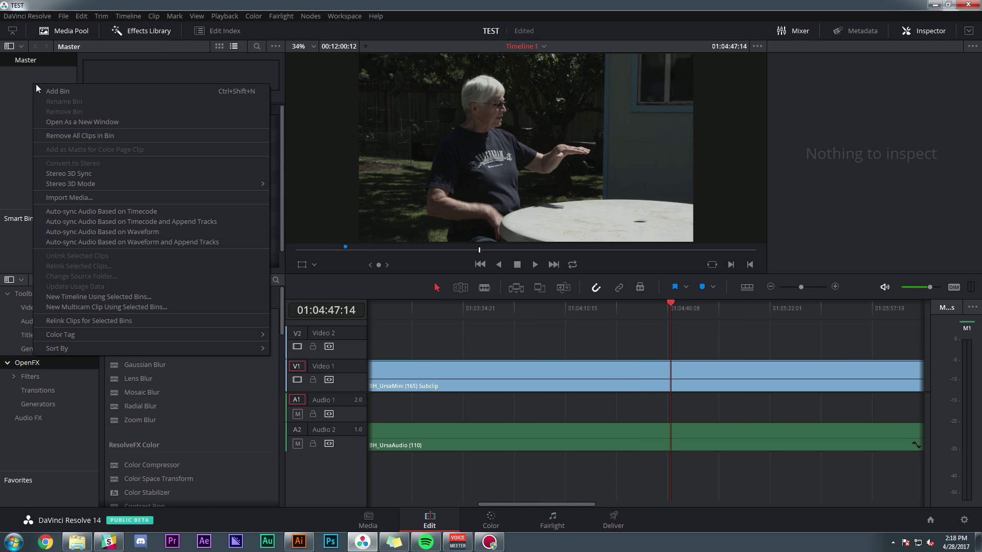
click(37, 85)
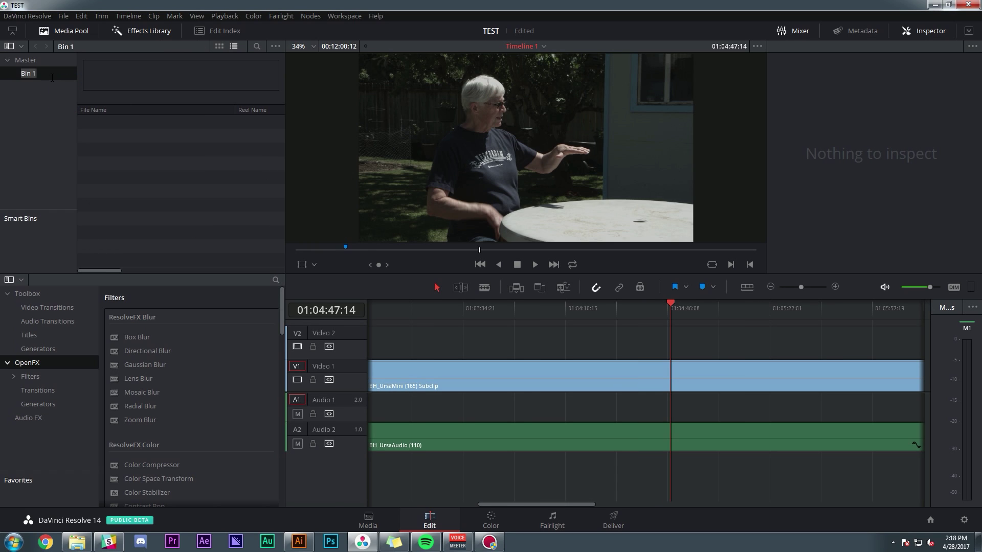
key(BackSpace)
text(GoPro)
key(Return)
Import all the clips from the BH_GoPro2 folder into the GoPro bin
key(ctrl+i)
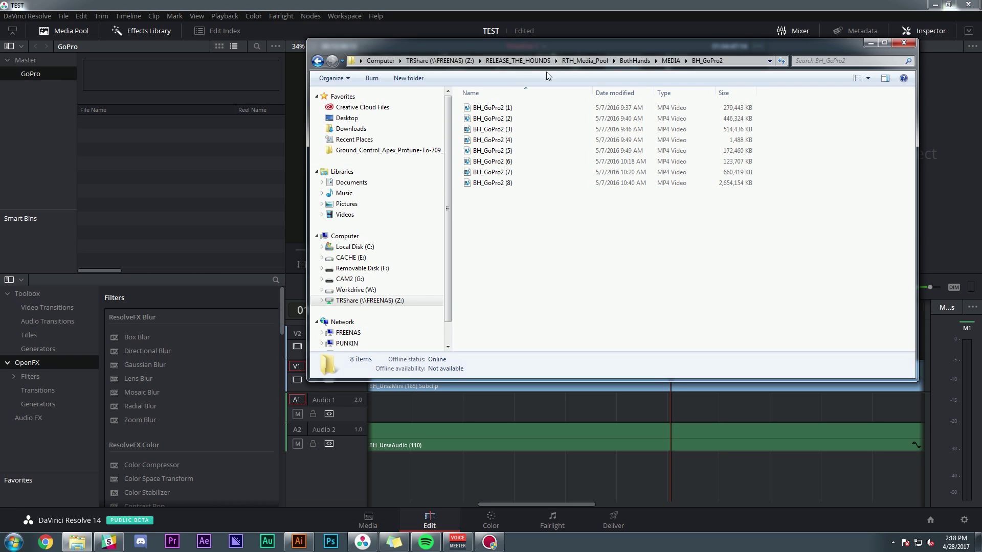
drag(536, 217, 191, 183)
key(Escape)
Open the GoPro bin from Master in its own floating window, reposition and resize that window, and close it
click(28, 60)
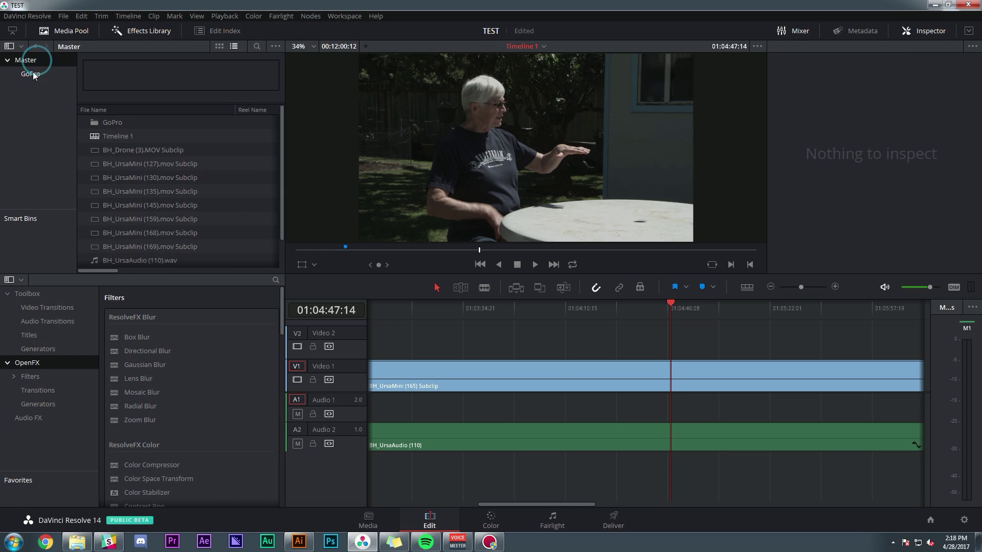
click(31, 74)
click(26, 61)
right_click(93, 122)
click(135, 130)
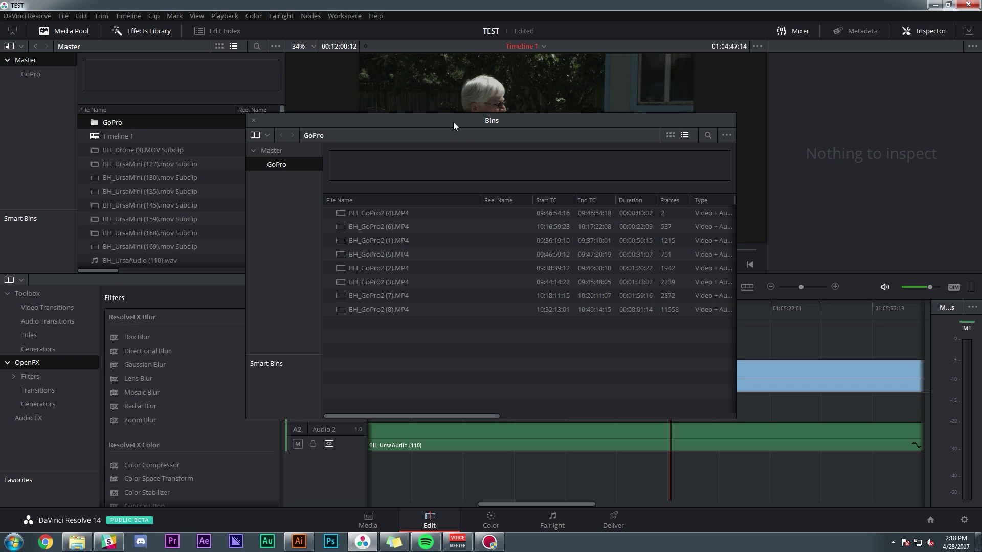
drag(453, 121, 372, 77)
drag(649, 378, 648, 417)
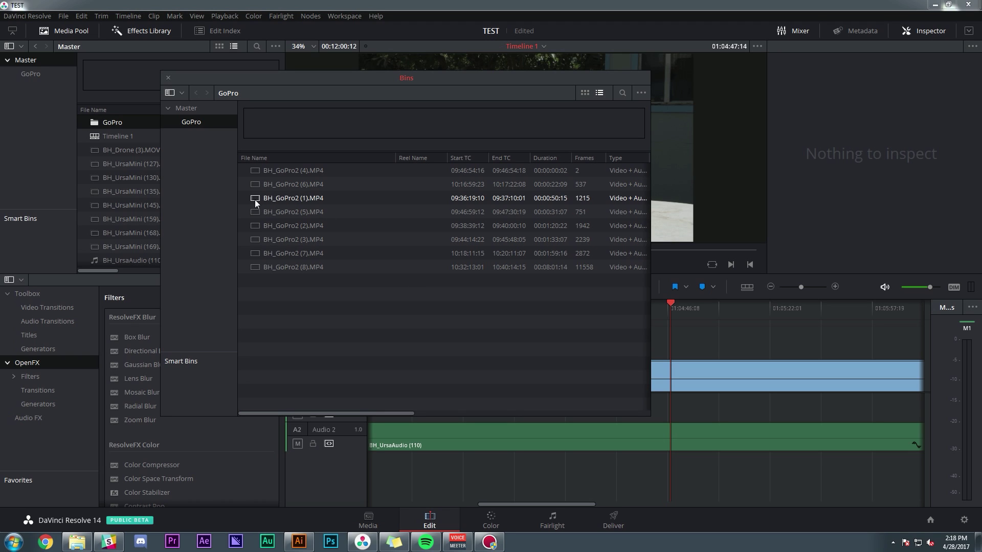
click(168, 77)
Open the GoPro bin and mark a four-second range in BH_GoPro2 (6).MP4, ending at 10:17:08:05
double_click(97, 122)
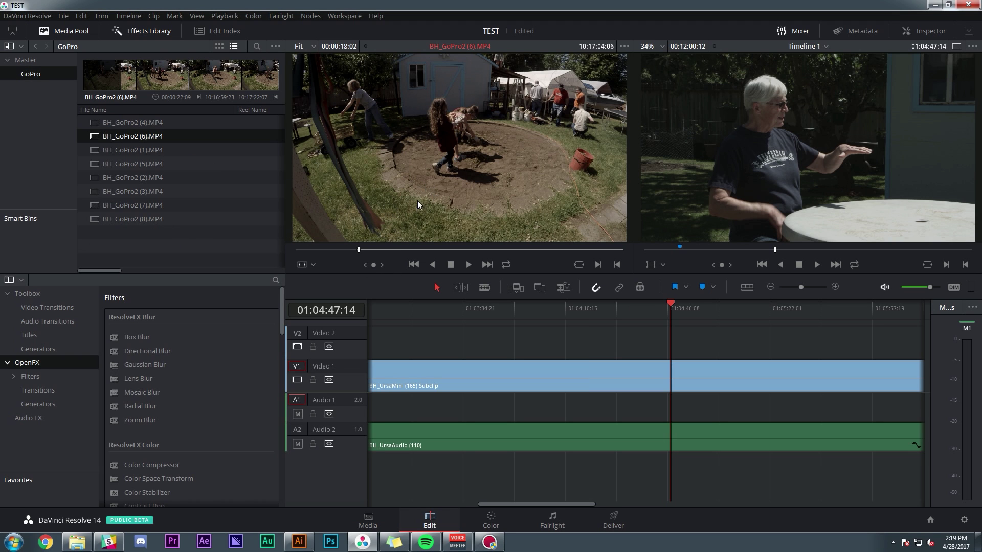
key(space)
key(o)
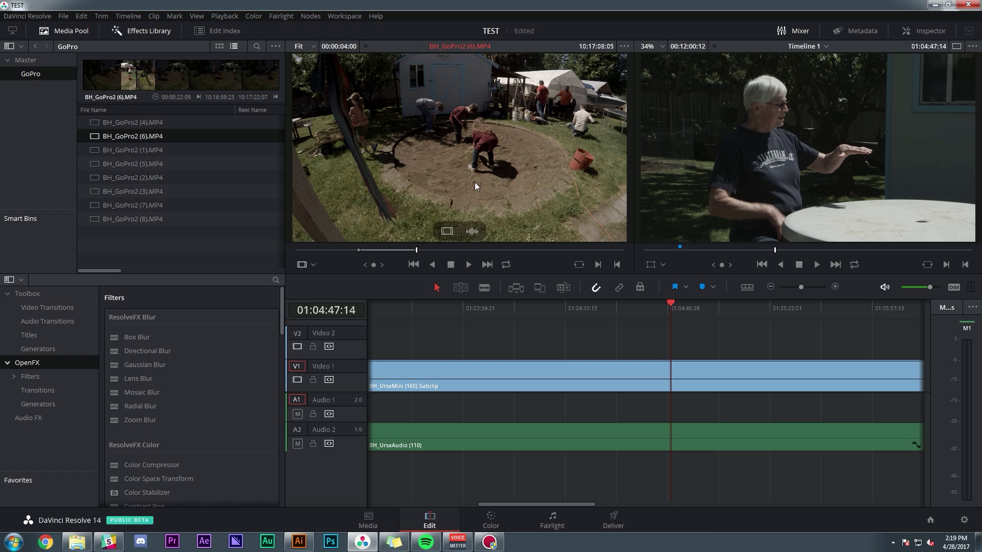
Place the marked BH_GoPro2 (6) range on the timeline past the interview clip, and add its video and audio separately as a second copy
click(771, 287)
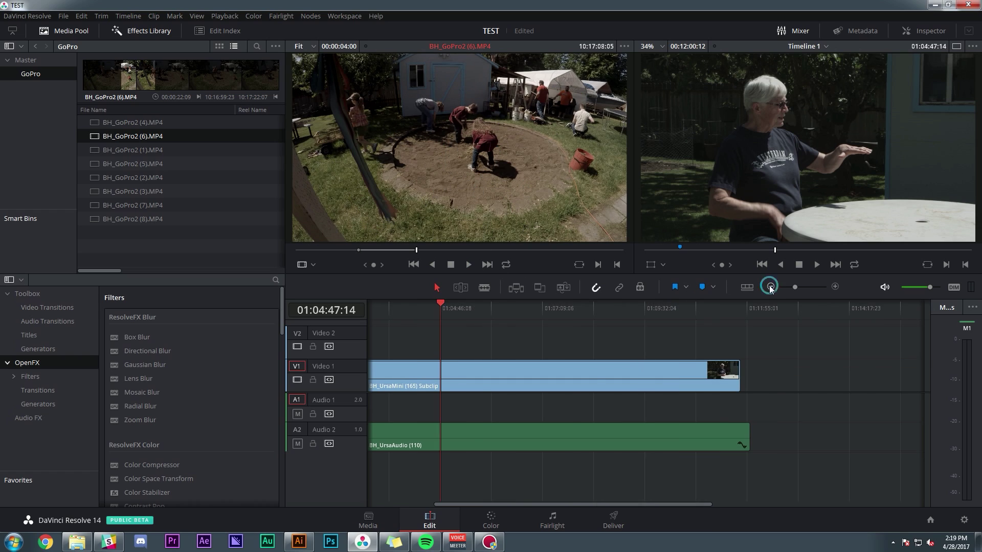
click(771, 287)
click(771, 286)
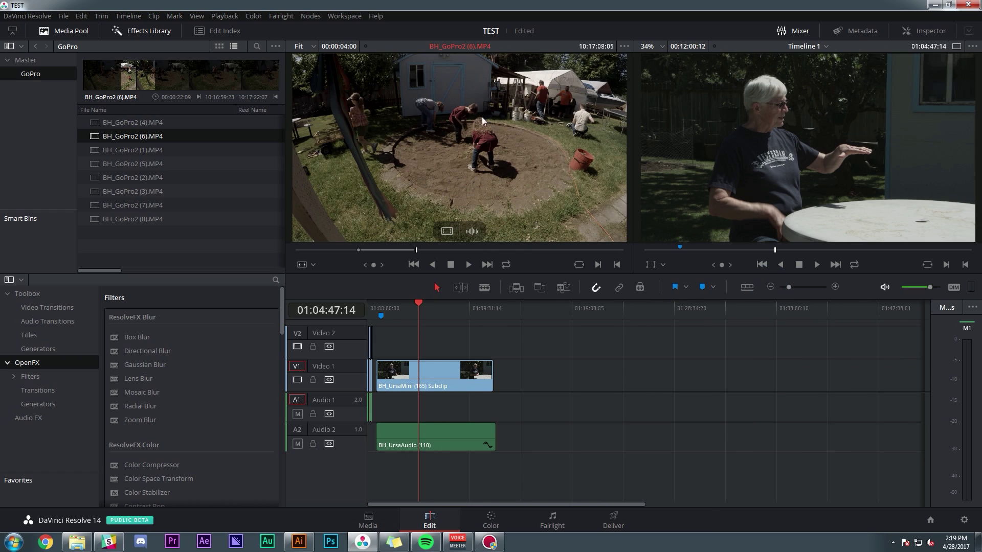
drag(479, 116, 556, 381)
click(836, 286)
click(835, 286)
key(F10)
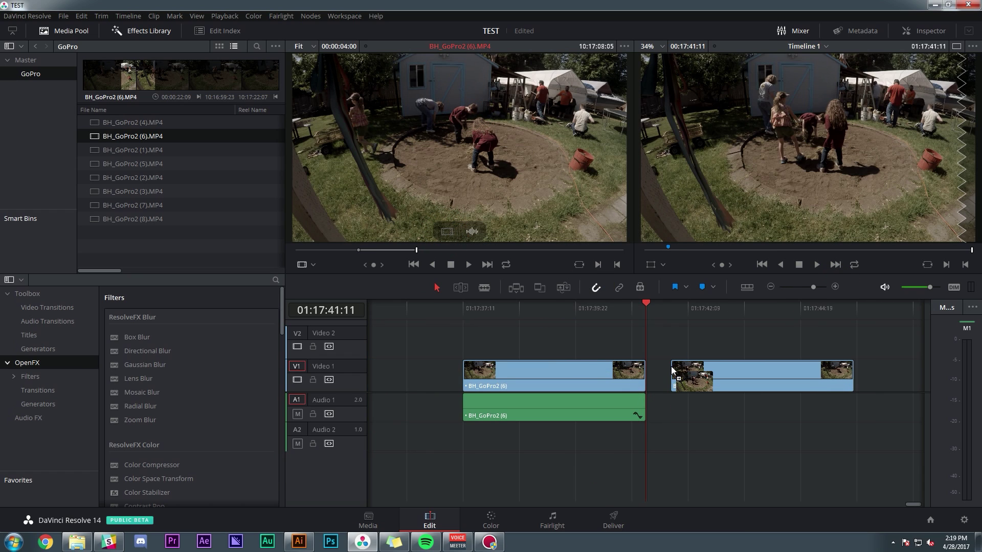
drag(473, 231, 670, 395)
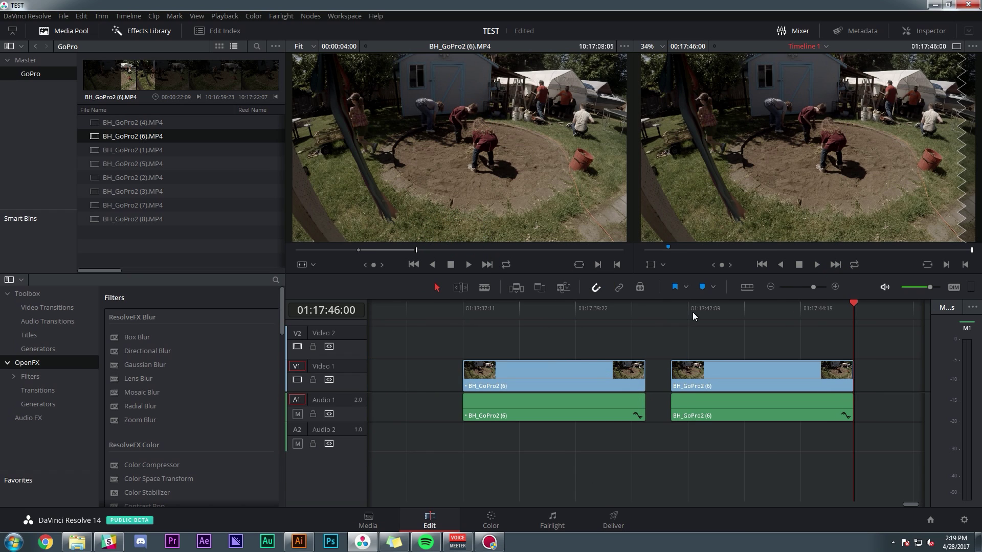
Delete both BH_GoPro2 (6) clips from the timeline
drag(594, 329, 752, 409)
key(Delete)
Extend the end of the BH_Drone (2) subclip on Video 2 to the start of the BH_UrsaMini (165) clip
click(801, 286)
click(500, 308)
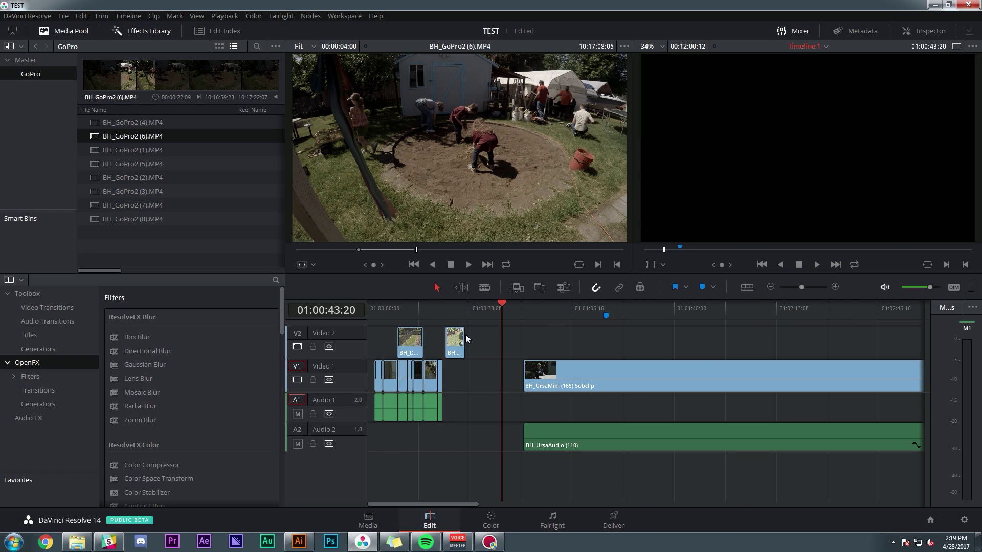
drag(461, 334, 522, 333)
Play back the extended BH_Drone (2) subclip from different positions, stopping at 01:00:37:19
drag(456, 307, 444, 307)
key(space)
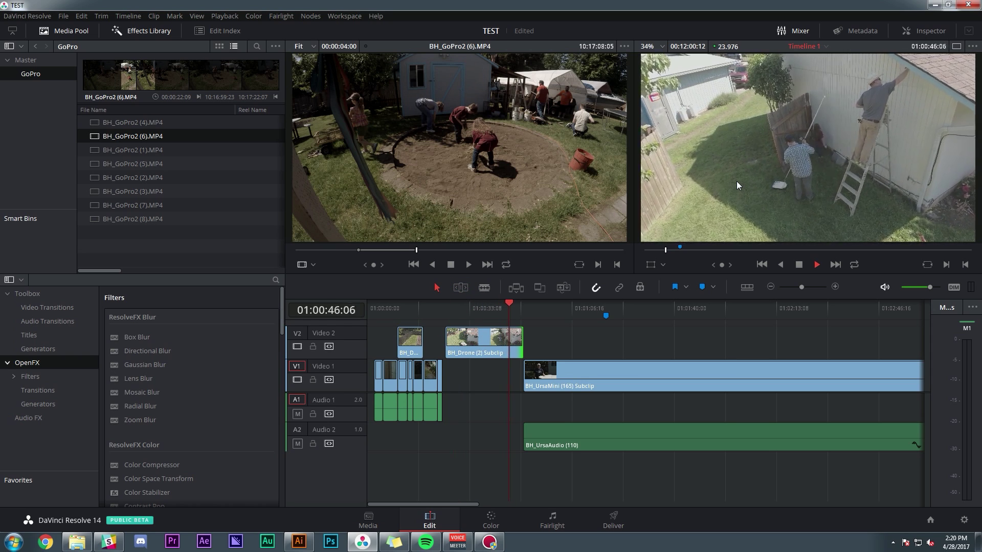
key(alt+/)
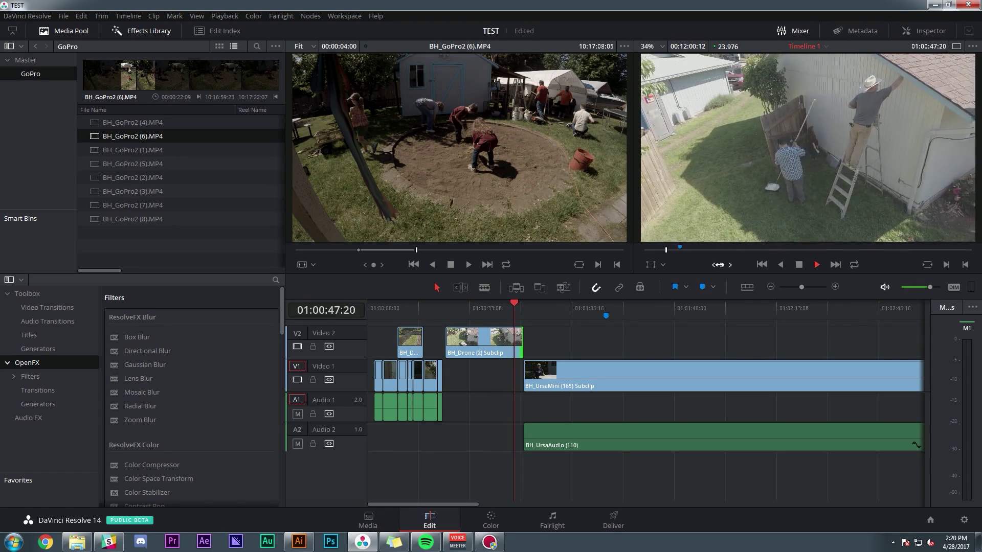
key(space)
click(466, 305)
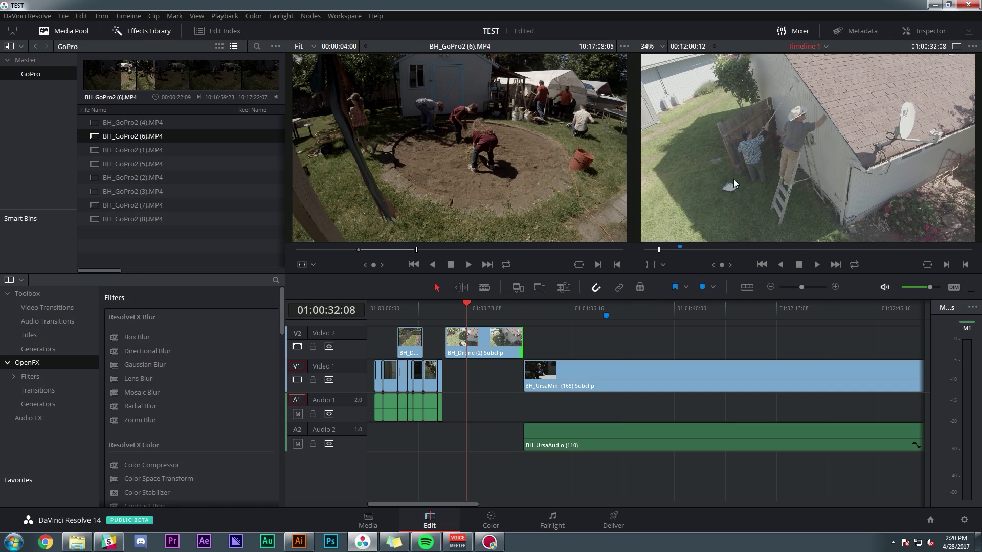
key(space)
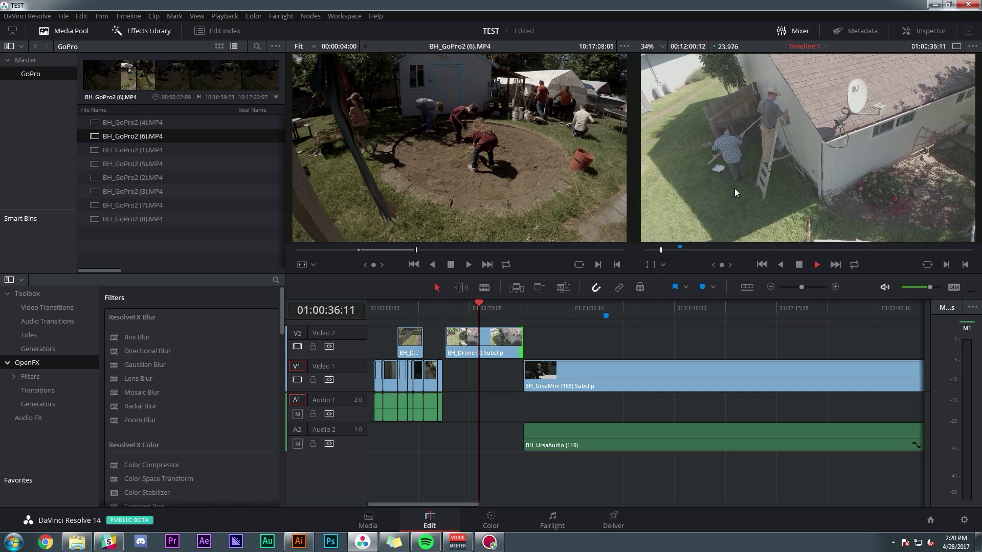
key(space)
Split the BH_Drone (2) subclip with the razor at 01:00:37:19 and again about four seconds further on
click(835, 288)
click(835, 288)
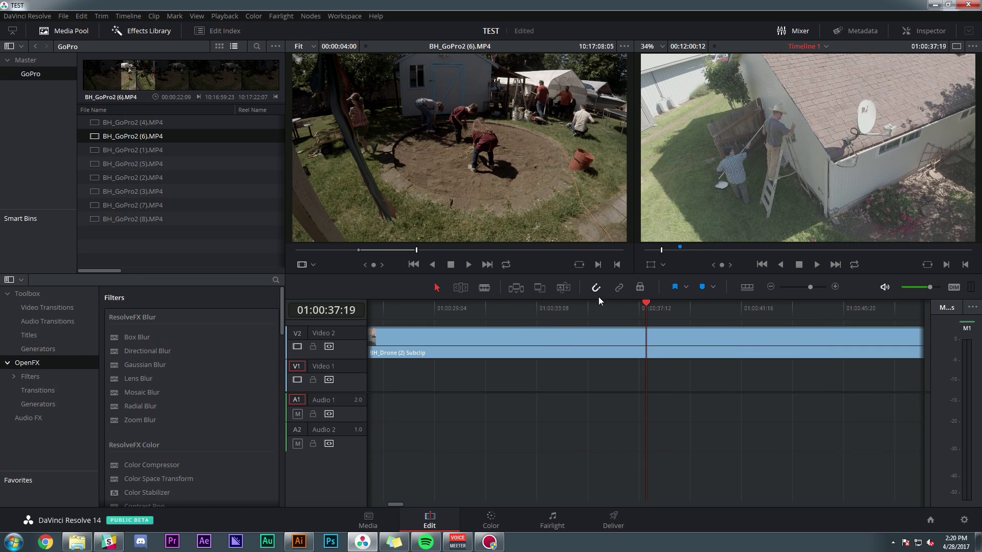
click(645, 340)
click(745, 340)
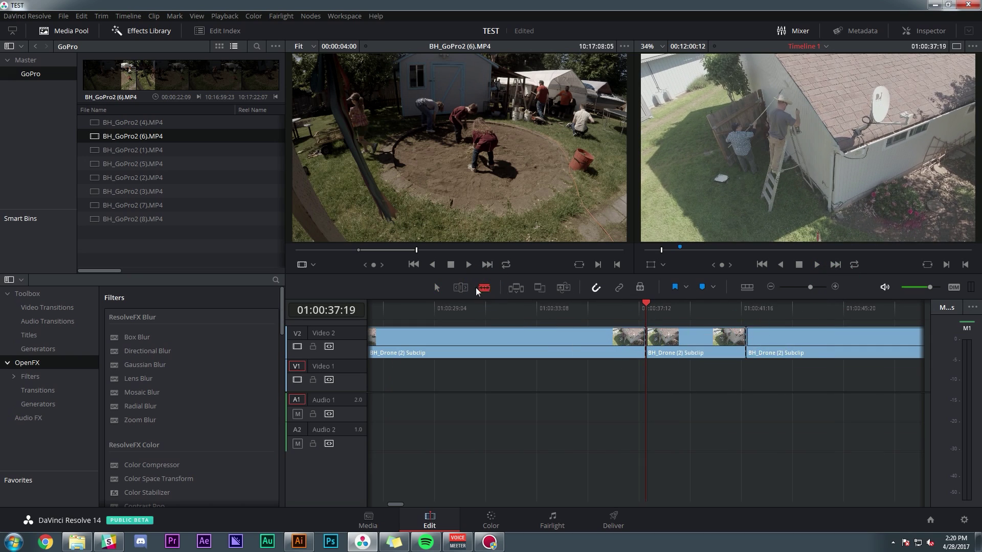
Move the second and third BH_Drone (2) segments earlier so each overwrites the end of the segment before it
click(437, 287)
drag(708, 341, 629, 342)
drag(806, 336, 693, 340)
Play back the cuts between the shortened BH_Drone (2) segments to review the jumps
click(581, 307)
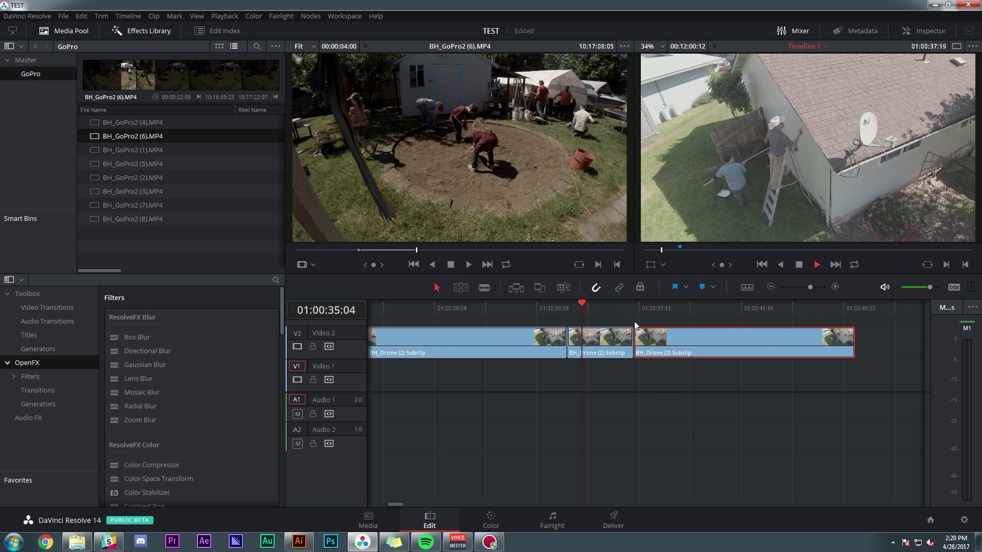
key(space)
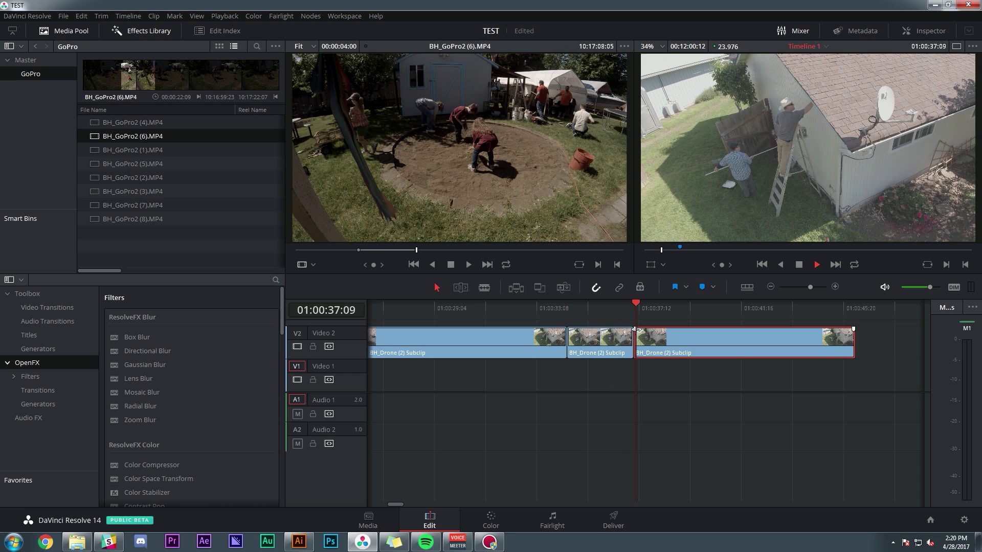
click(590, 306)
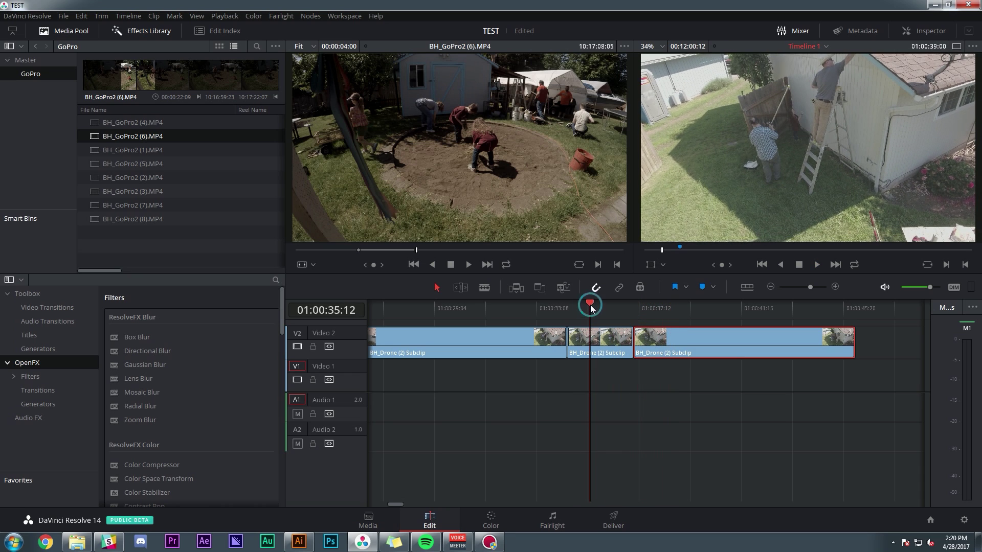
key(space)
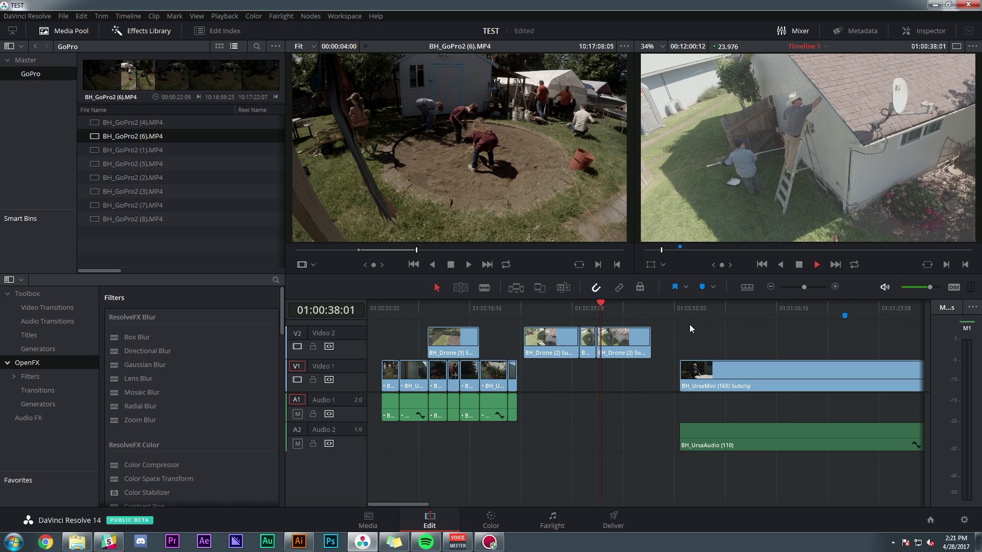
key(space)
Select the three BH_Drone (2) segments on Video 2, and play the timeline from around the earlier Ursa Mini clips
click(680, 332)
drag(680, 333, 557, 349)
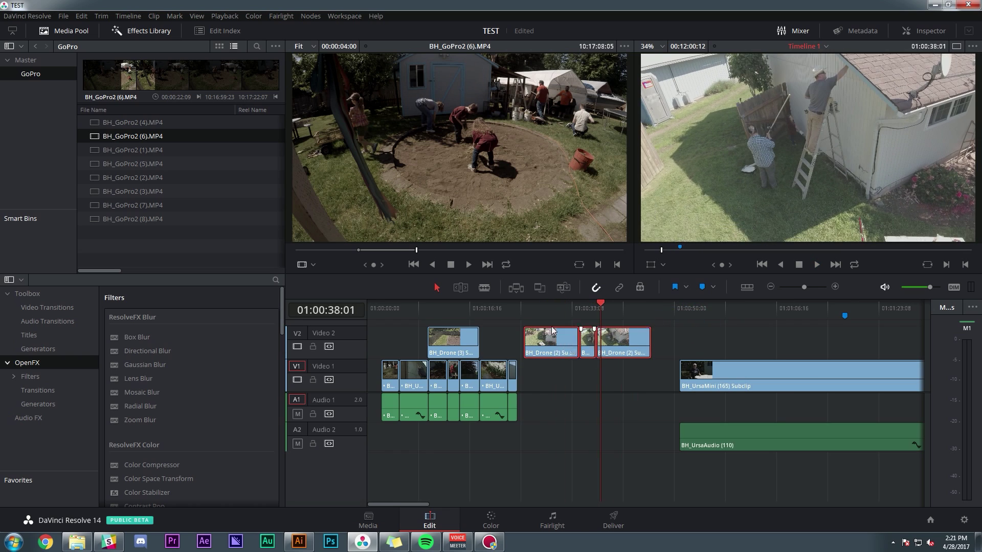
click(470, 309)
key(space)
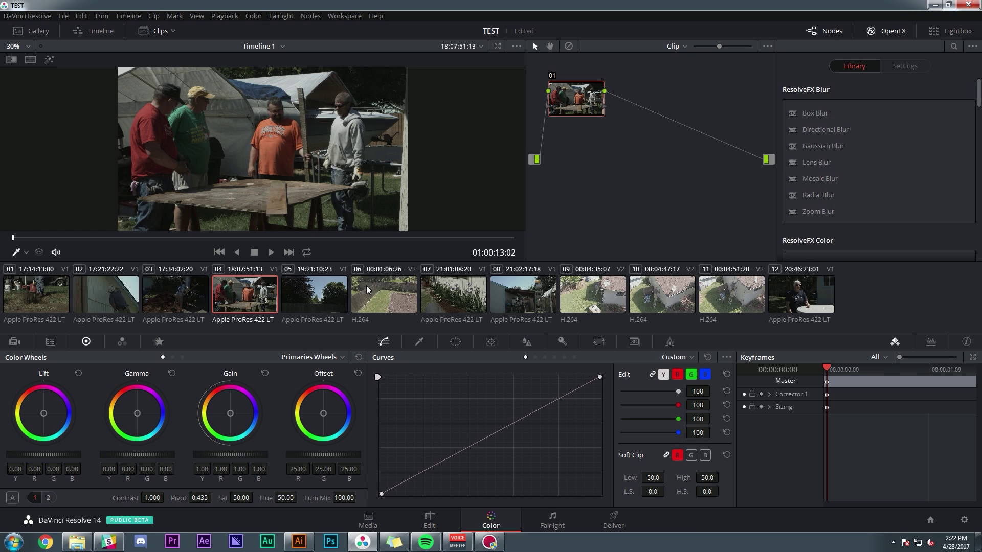
On the Color page, play clip 04 up to 01:00:14:10 with the audio muted, and widen the OpenFX library
key(space)
click(55, 252)
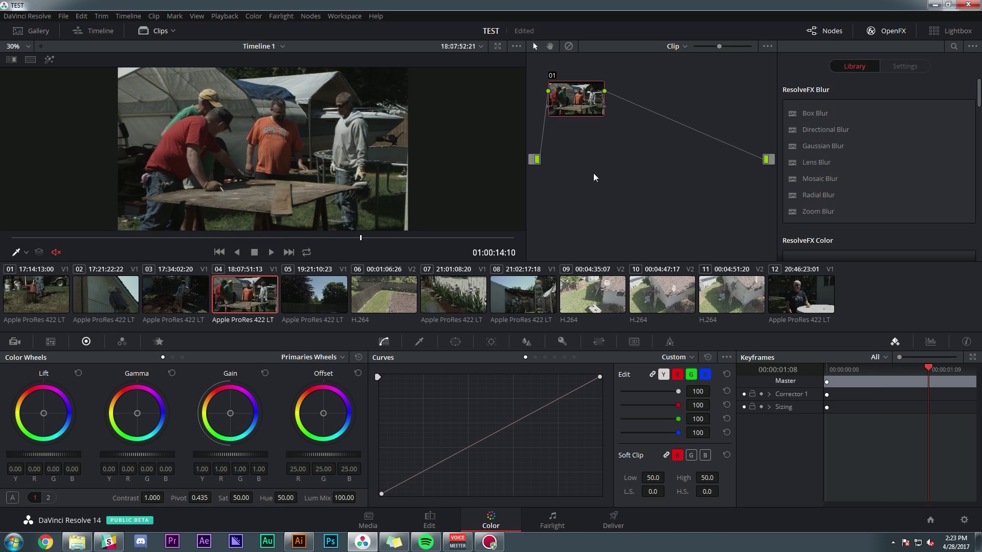
scroll(859, 171, down, 2)
scroll(856, 169, up, 2)
drag(777, 72, 709, 72)
Apply the ResolveFX Camera Shake effect to node 01 of clip 03 and start playback to preview it
scroll(799, 111, down, 2)
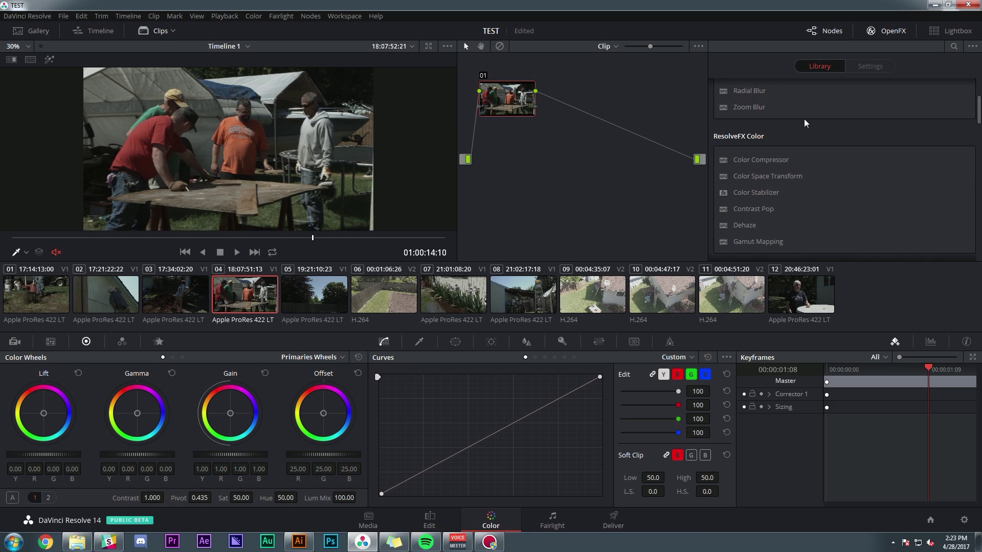
scroll(814, 123, down, 6)
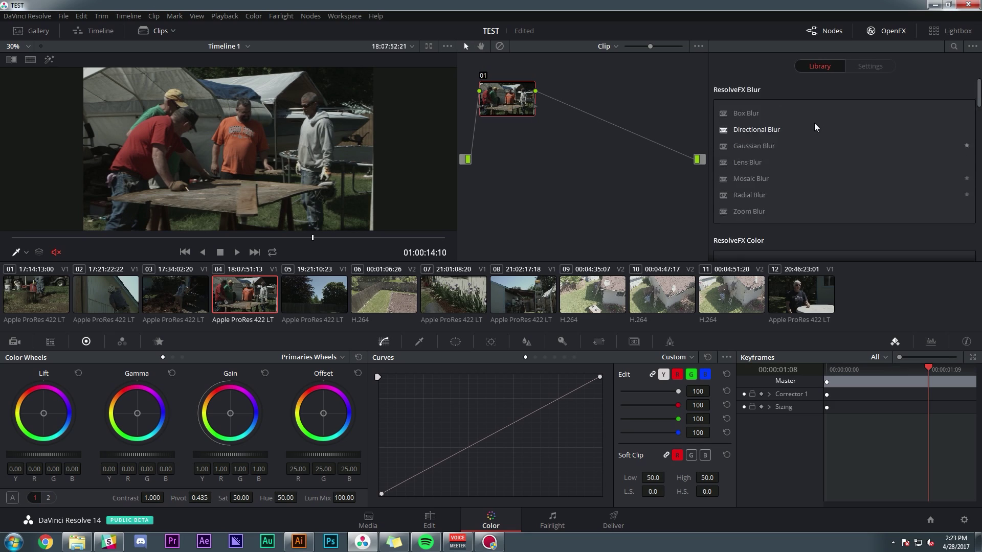
scroll(810, 148, down, 2)
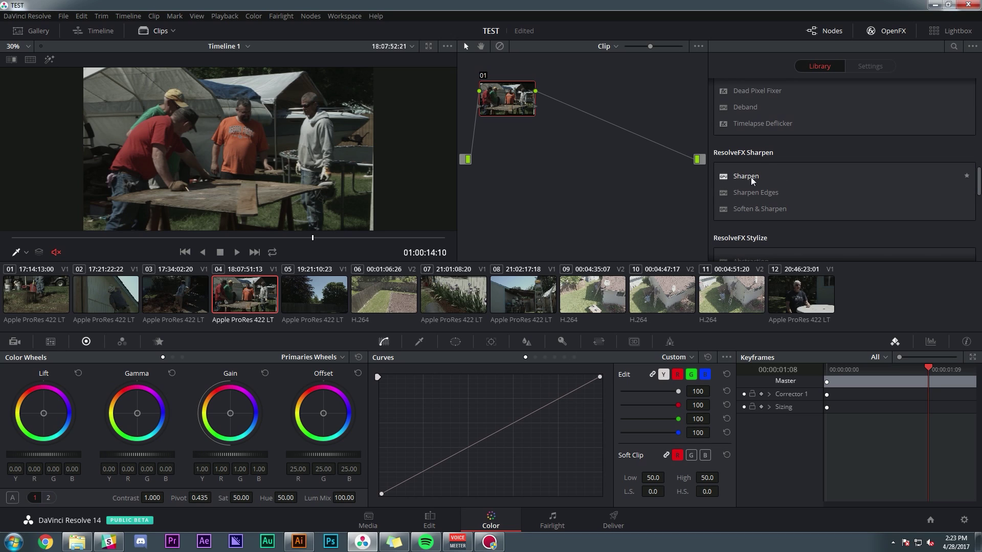
scroll(792, 165, down, 3)
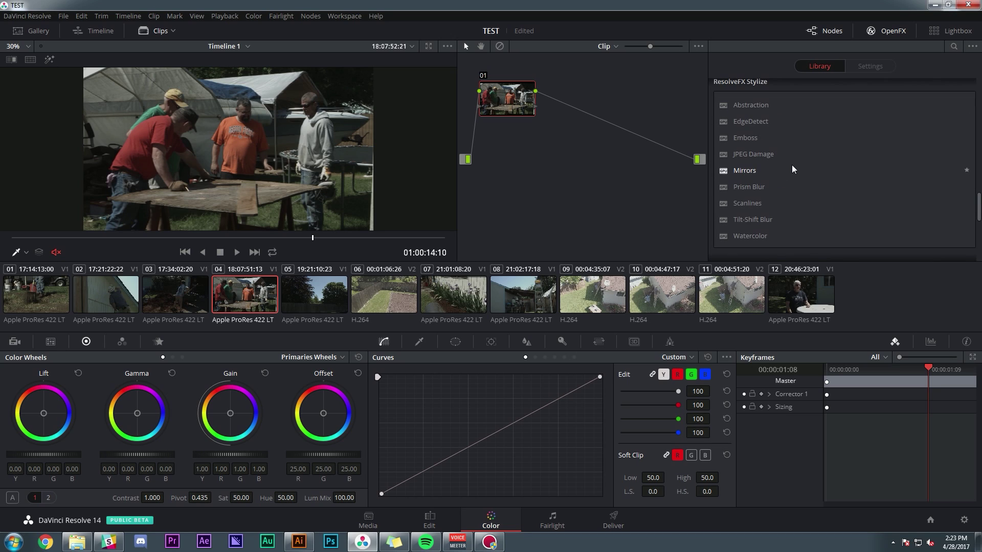
scroll(785, 159, down, 2)
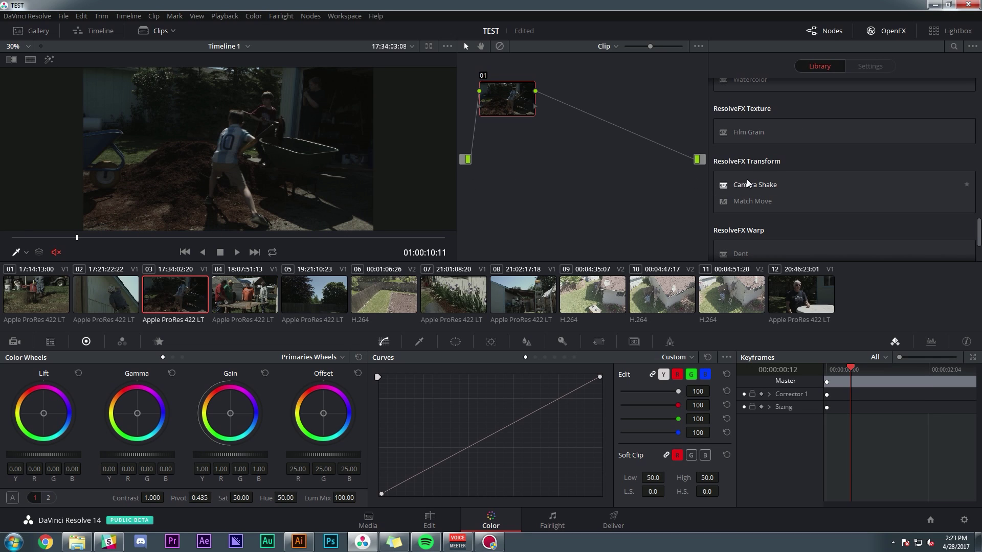
drag(755, 185, 522, 105)
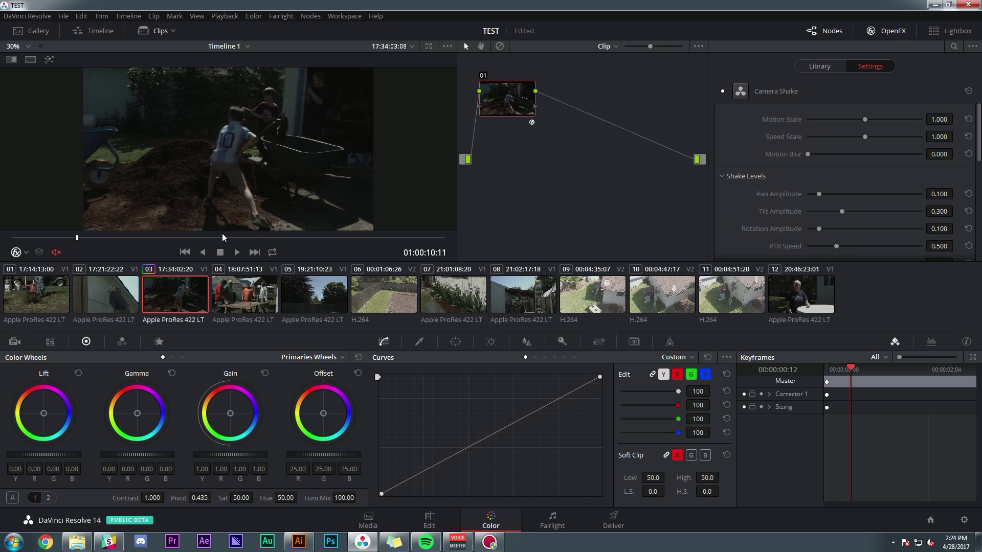
key(space)
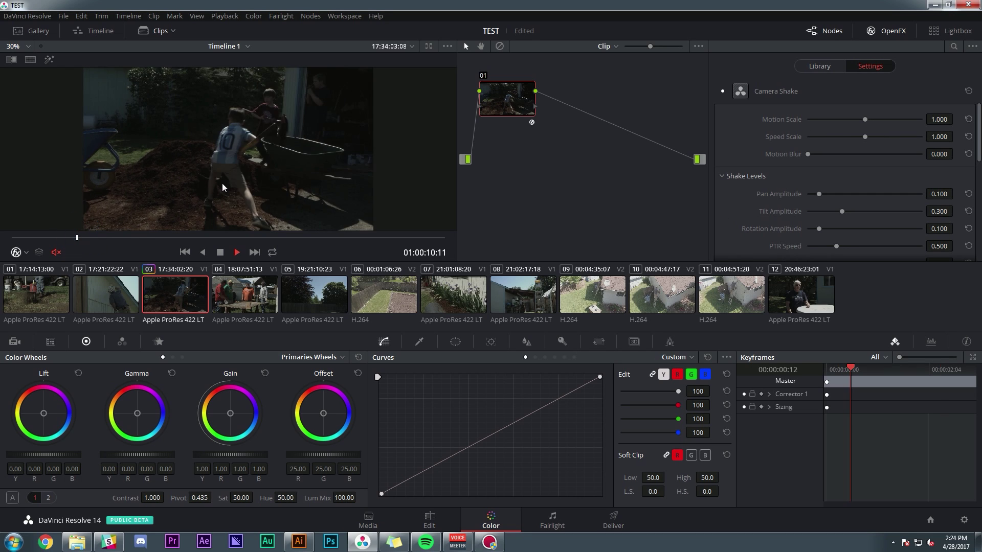
Set Camera Shake's motion scale to 1.363 and motion blur to 1.000, previewing clip 03 with looped playback
key(space)
drag(869, 118, 885, 119)
key(ctrl+slash)
key(space)
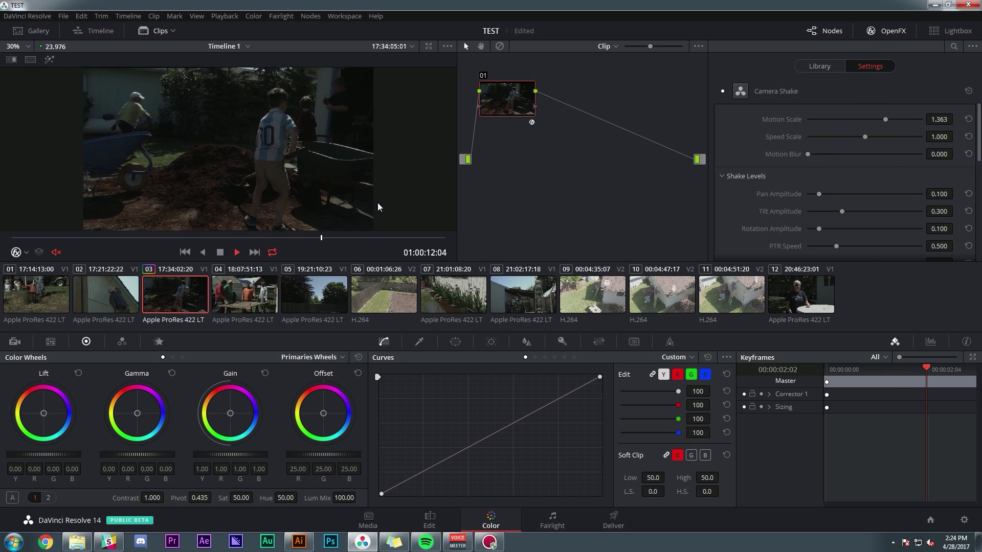
drag(808, 154, 954, 154)
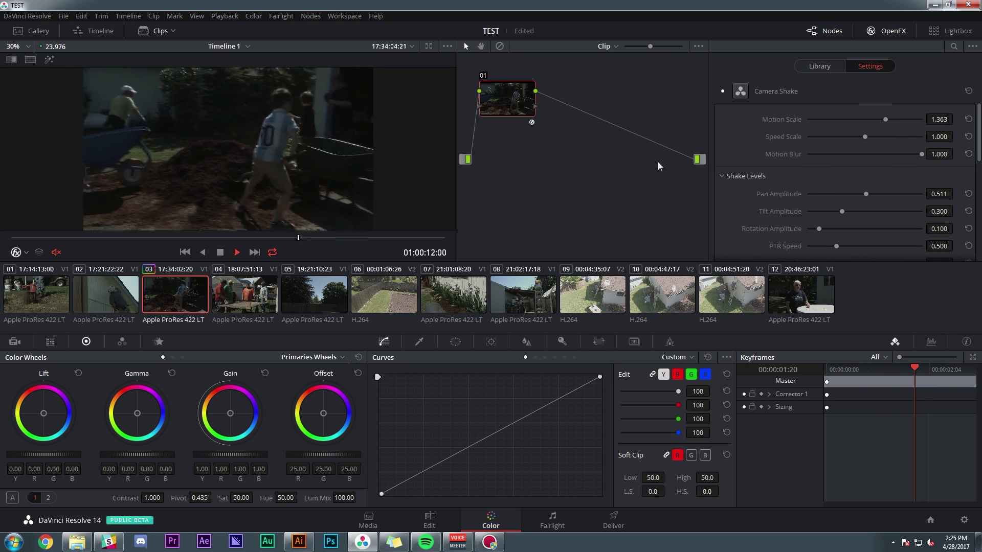
click(819, 153)
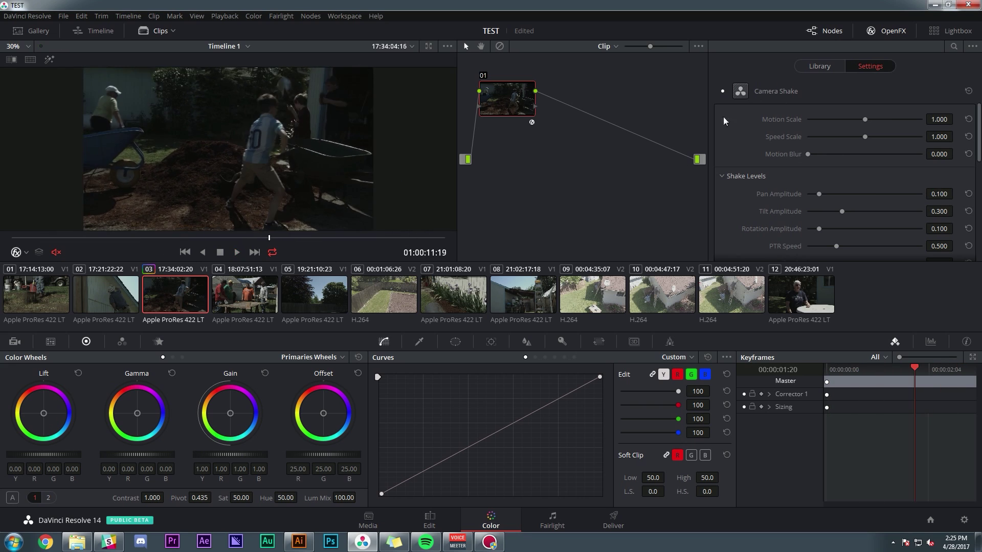
Reset the Camera Shake settings and remove the effect from node 01 of clip 03
click(968, 91)
right_click(495, 84)
click(623, 139)
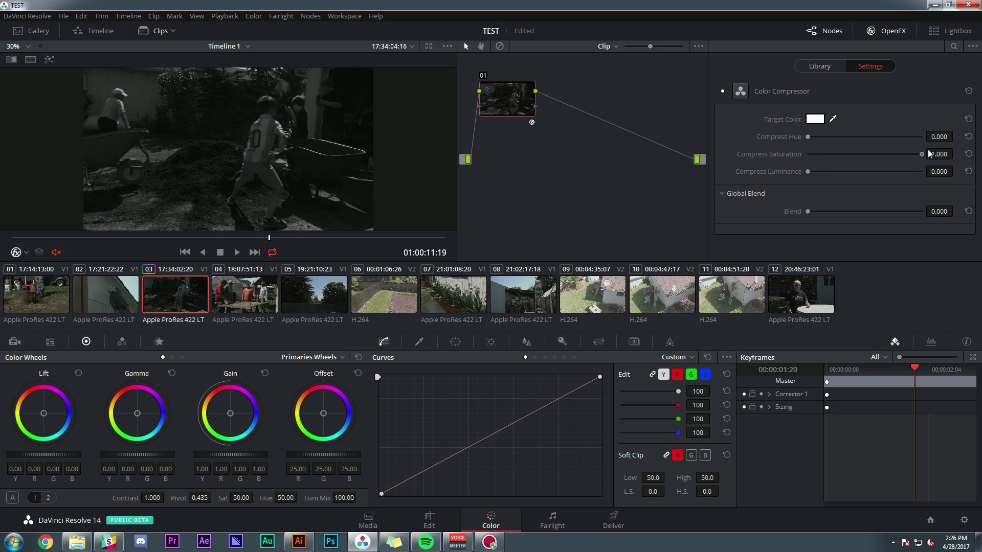
Test Color Compressor on clip 03 with a cyan target color, Compress Saturation at 1.000 and Compress Hue at its maximum
drag(928, 150, 779, 152)
click(815, 119)
drag(526, 194, 528, 172)
click(608, 361)
drag(807, 154, 938, 155)
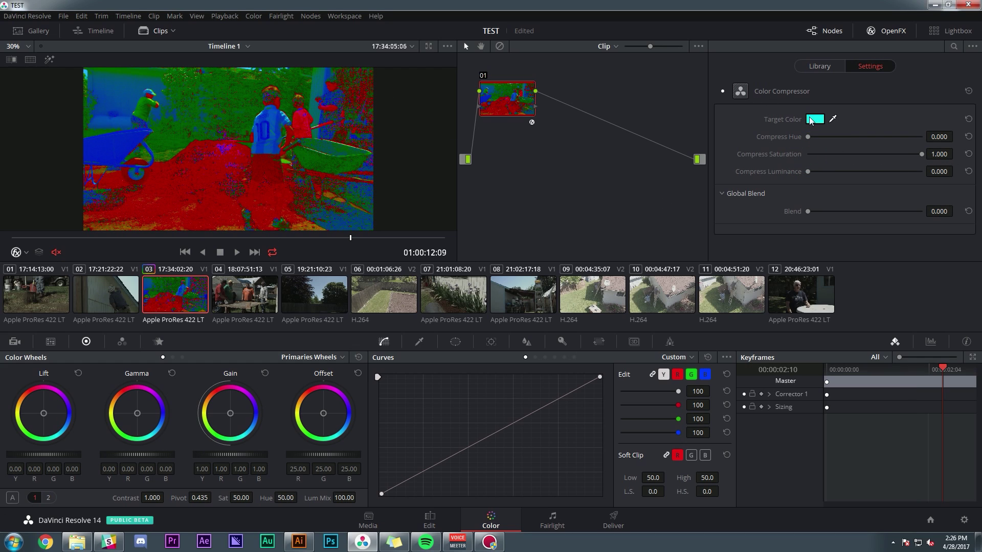
drag(808, 137, 922, 136)
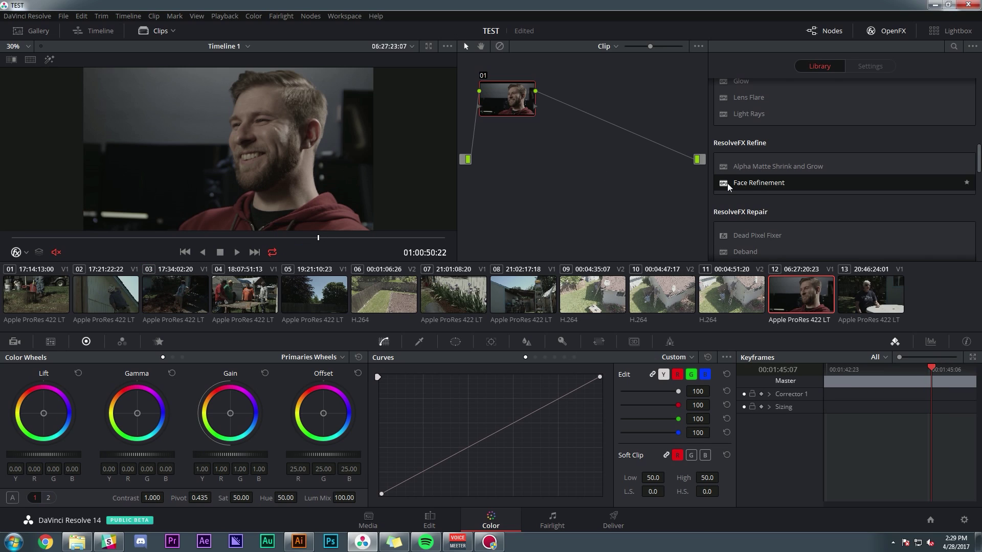
Apply the ResolveFX Face Refinement effect to node 01 of clip 12, and analyze the face and play the tracked clip
drag(725, 183, 507, 110)
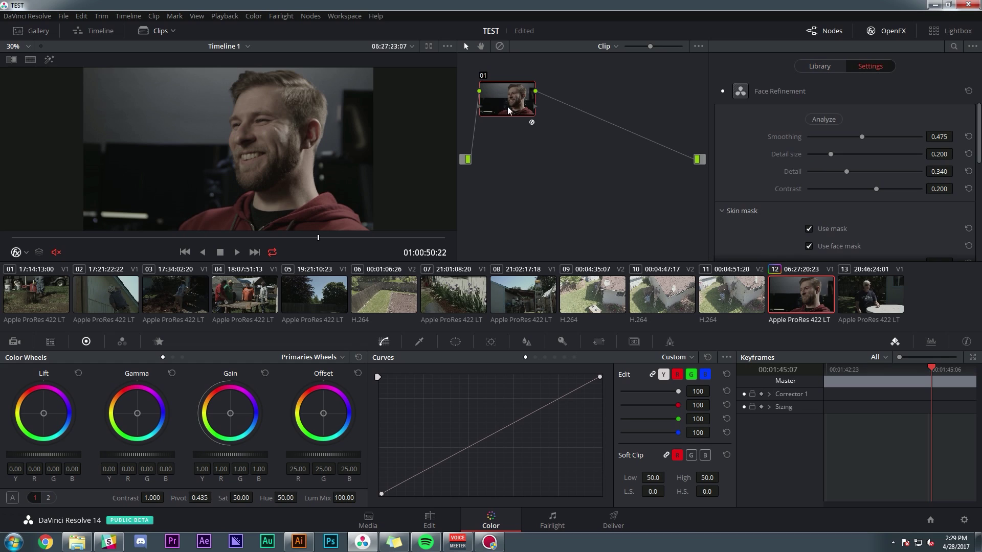
click(831, 120)
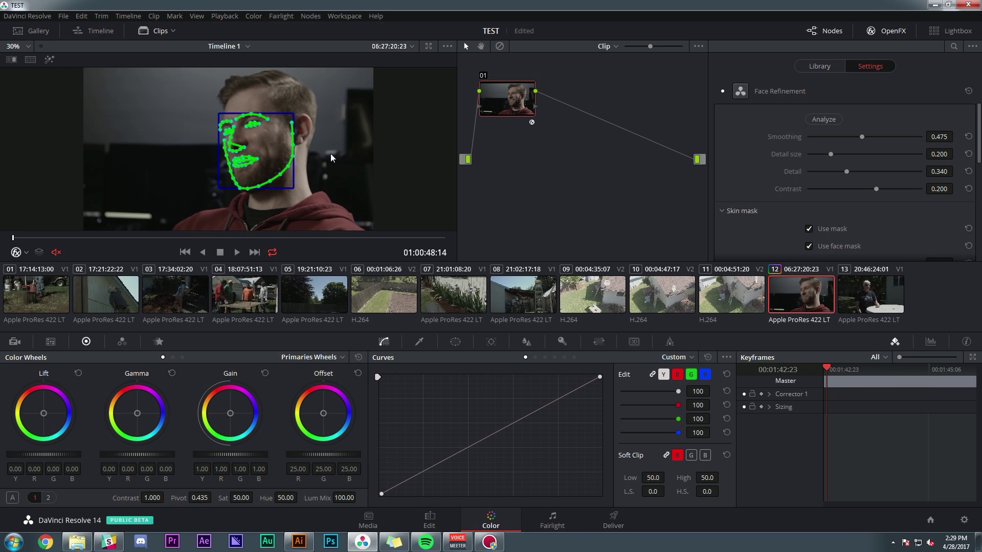
key(space)
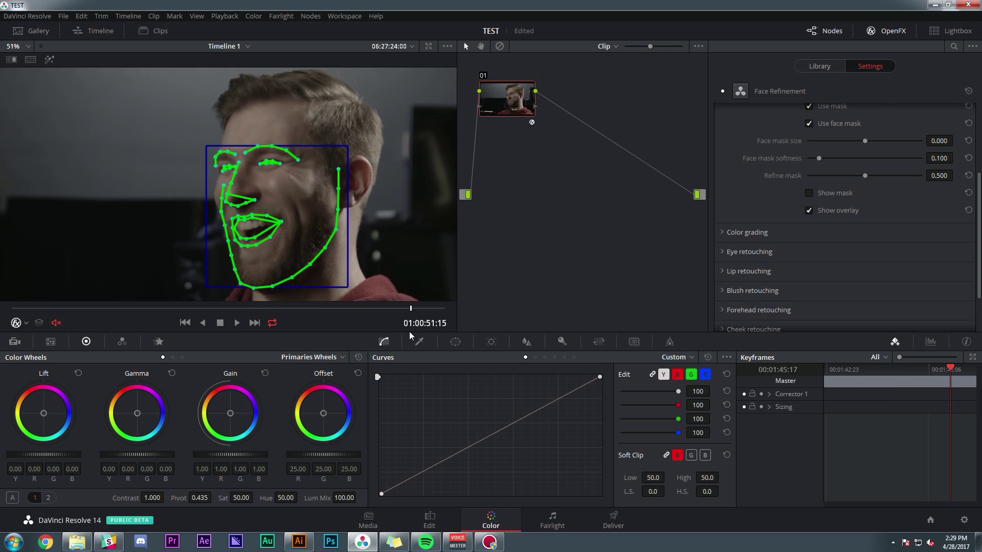
Hide the face-tracking overlay and show the skin mask, stepping back to 01:00:49:18 to examine it
click(808, 210)
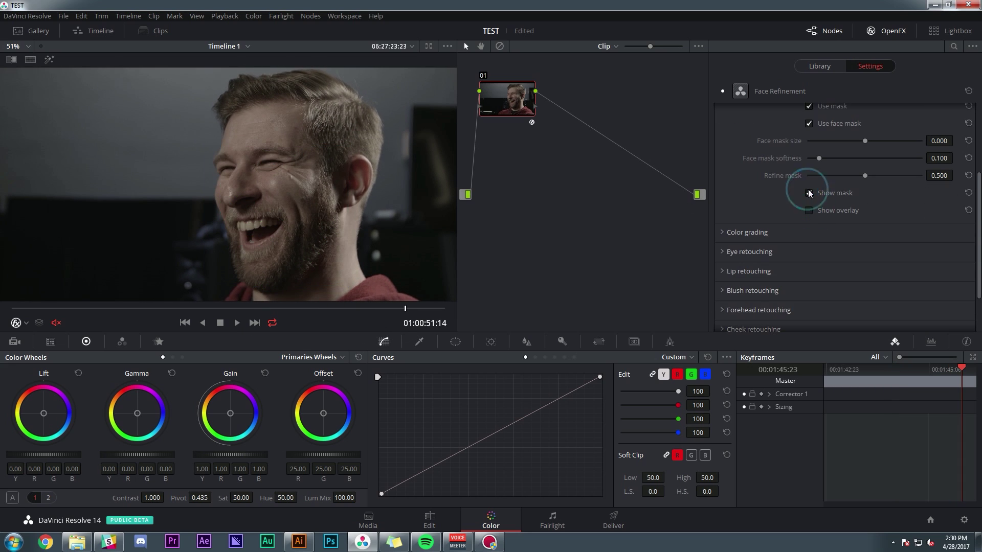
click(809, 193)
drag(281, 306, 201, 293)
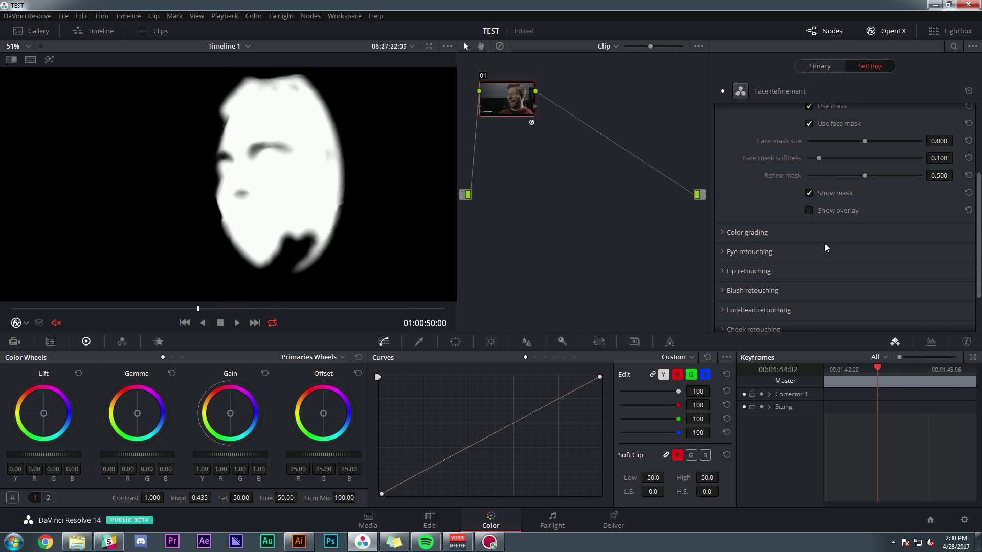
key(Left)
key(Left)
key(Left)
key(Left)
key(Left)
key(Left)
key(Left)
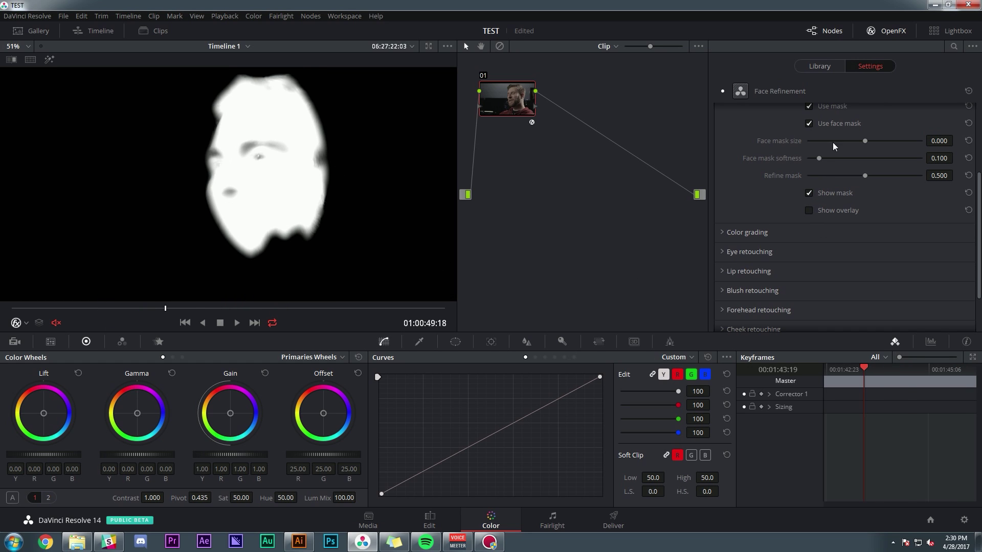
Set the face mask softness to 0.068, refine mask to 0.412 and face mask size to 0.121, and hide the mask
drag(845, 155, 841, 156)
mouse_move(865, 176)
mouse_down()
mouse_move(829, 177)
mouse_move(878, 176)
mouse_move(855, 176)
mouse_up()
mouse_move(864, 139)
mouse_down()
mouse_move(838, 139)
mouse_move(870, 140)
mouse_up()
click(809, 193)
Set Face Refinement's smoothing to 0.189 and detail size to 0.301, raise the detail and slightly lower the contrast
scroll(831, 160, up, 3)
drag(808, 136, 828, 137)
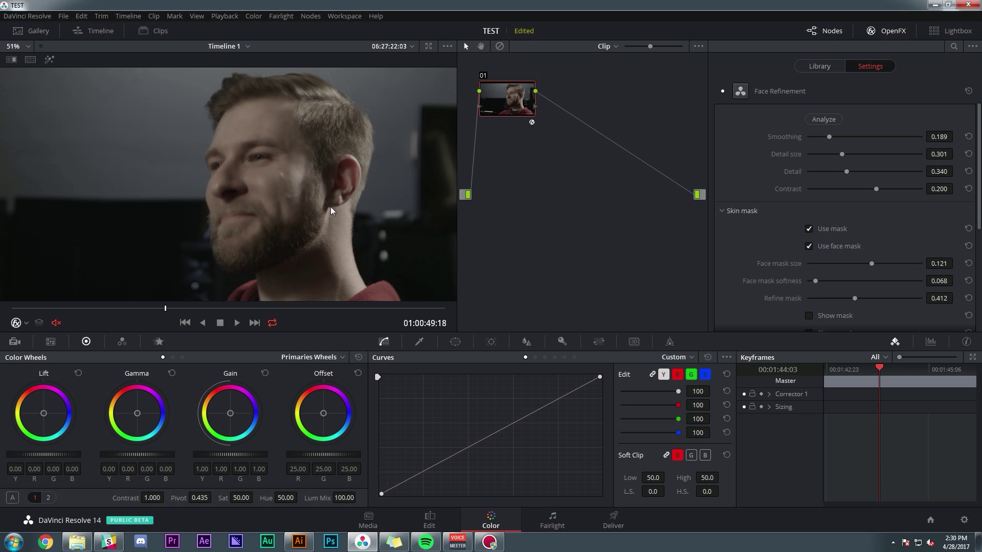
click(886, 171)
drag(876, 189, 872, 189)
In eye retouching, set sharpening to 0.100 and eyebag removal to 1.000, and scrub to 01:00:50:20 to check the face
scroll(721, 284, down, 5)
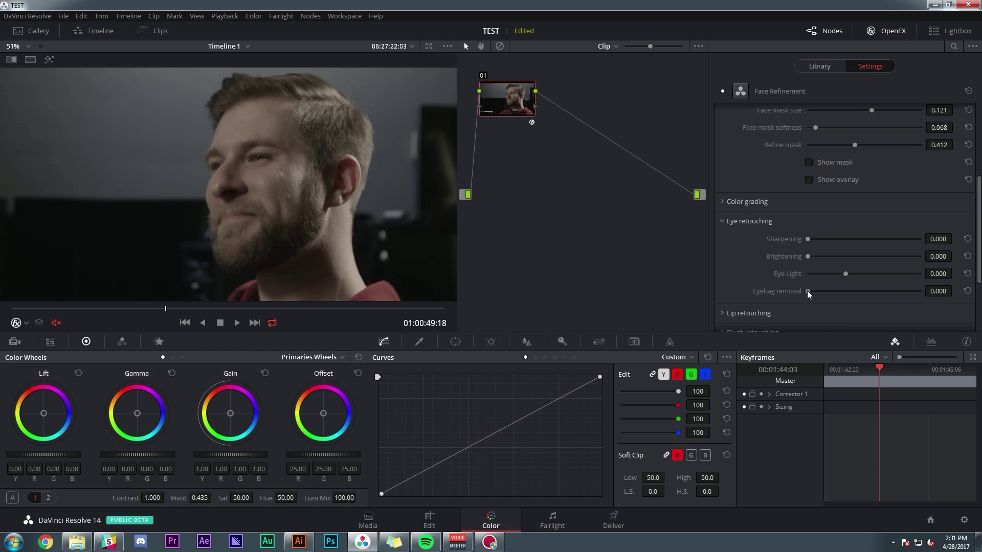
drag(808, 291, 884, 289)
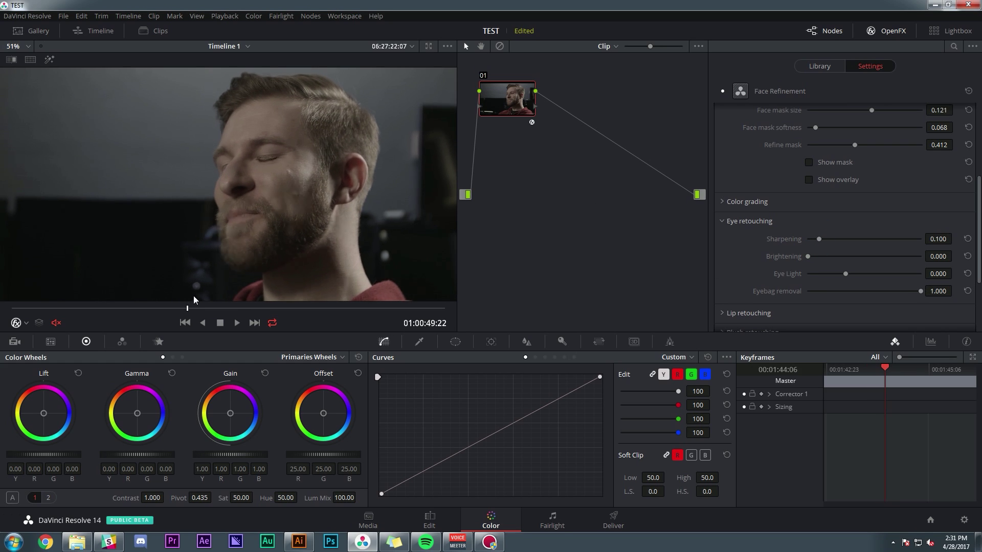
drag(194, 296, 303, 301)
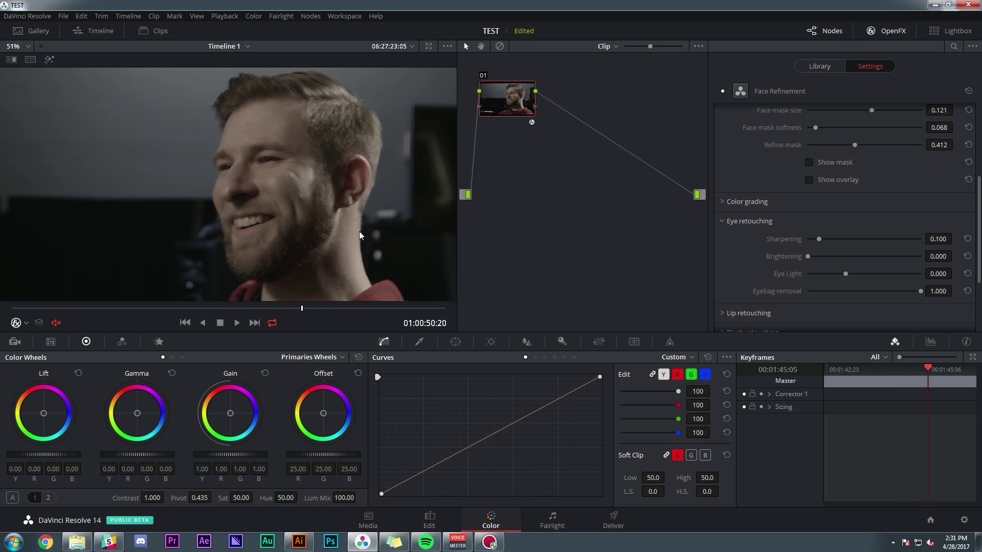
Browse the OpenFX library from the ResolveFX Blur effects down to the ResolveFX Warp effects
scroll(749, 213, down, 5)
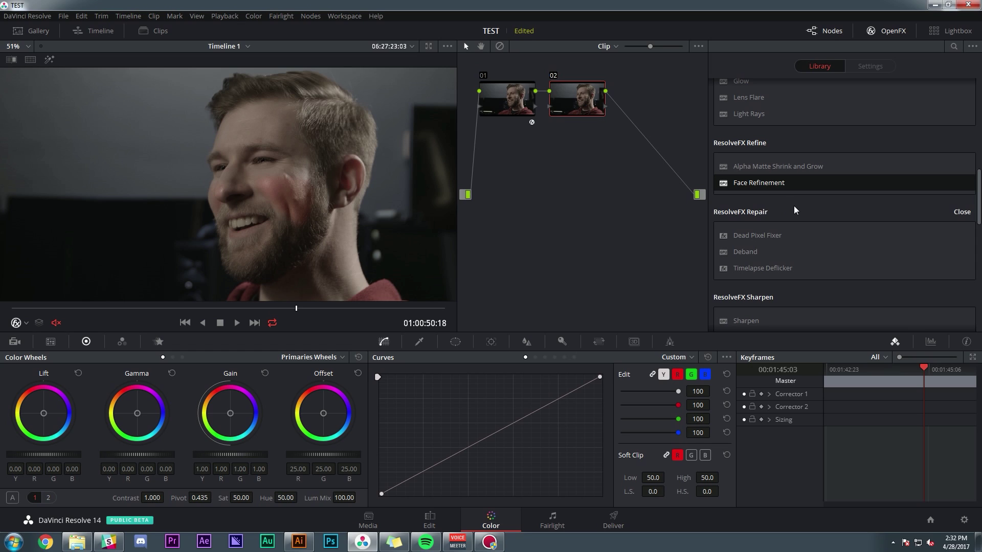
scroll(798, 204, up, 8)
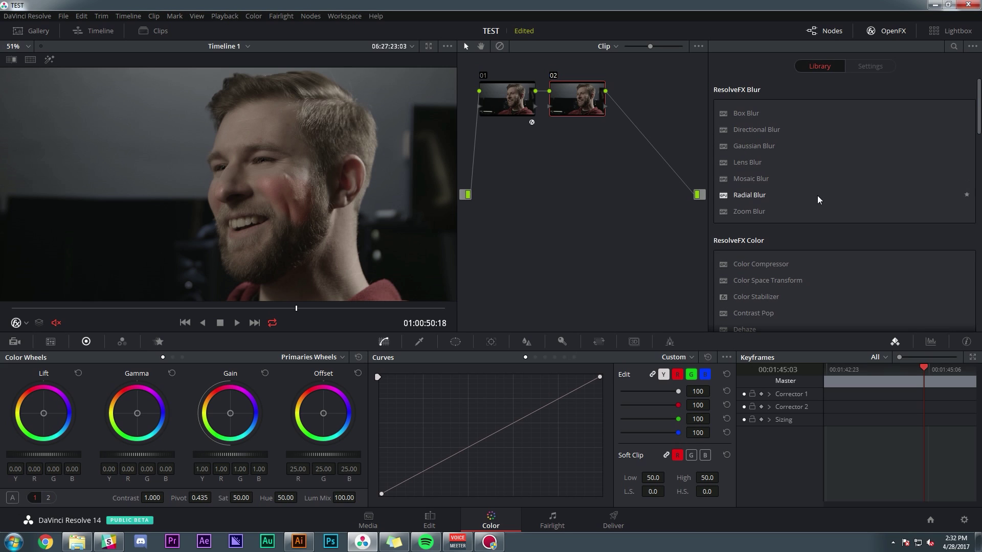
scroll(817, 199, down, 10)
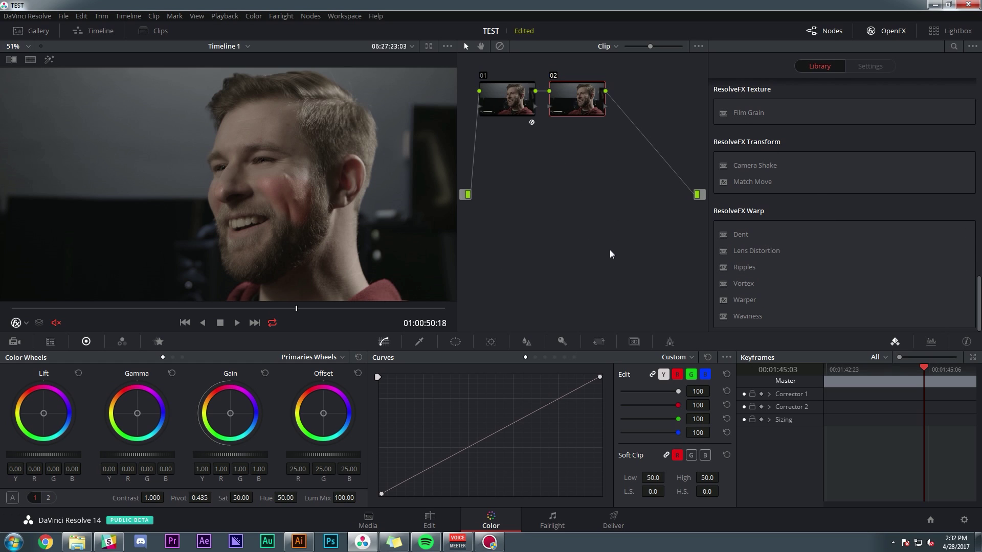
Open the Fairlight page and move the playhead to 01:04:08:02 over the BH_UrsaAudio (110) clip
click(551, 520)
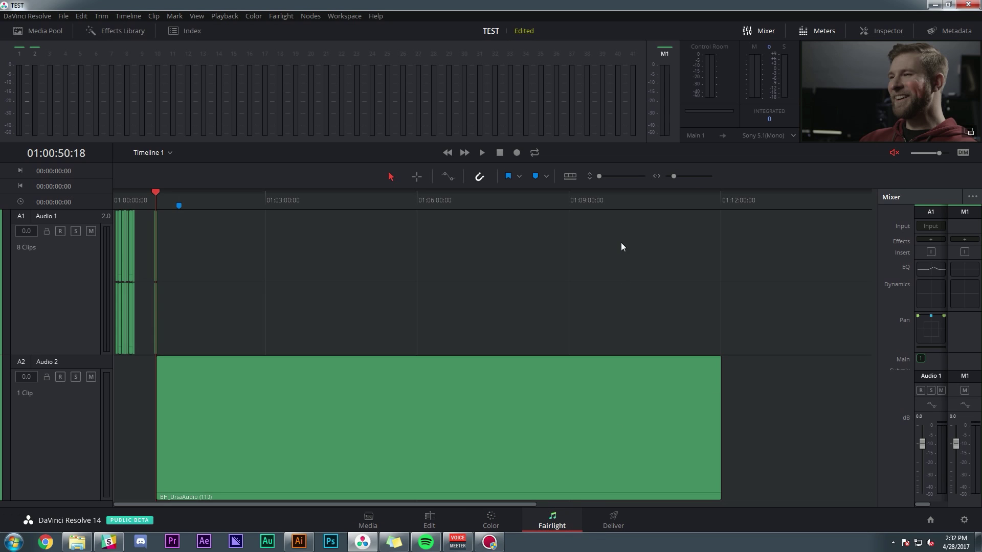
key(ctrl+equal)
click(447, 263)
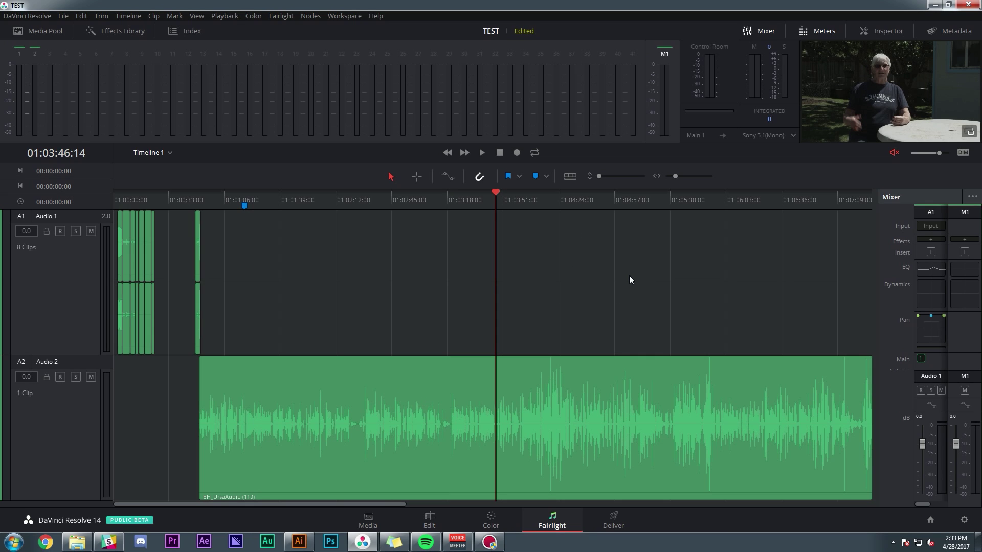
click(532, 204)
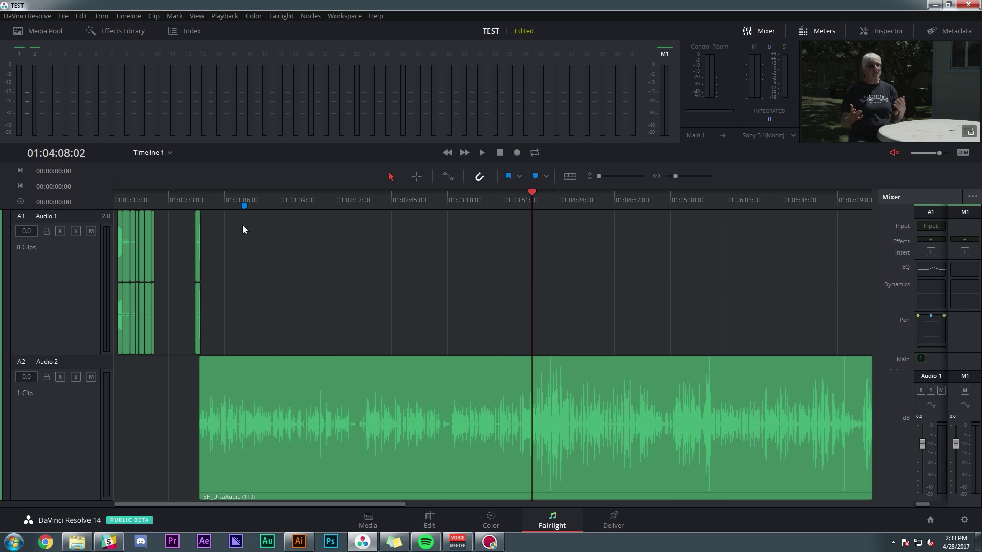
Set Band 4 of Audio 1's equalizer to 818 Hz with -0.1 gain, and view the track's dynamics settings before closing both
click(937, 268)
drag(500, 184, 495, 206)
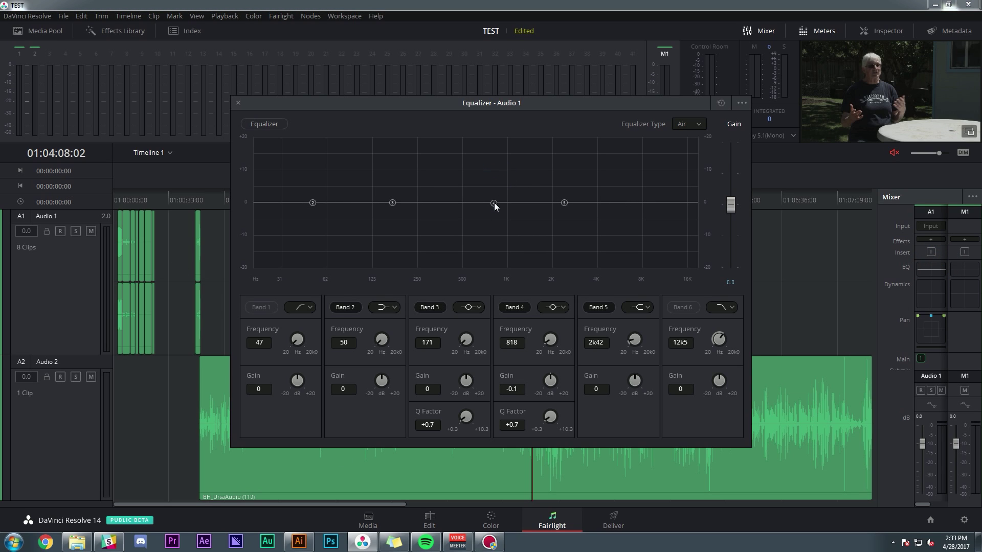
click(930, 294)
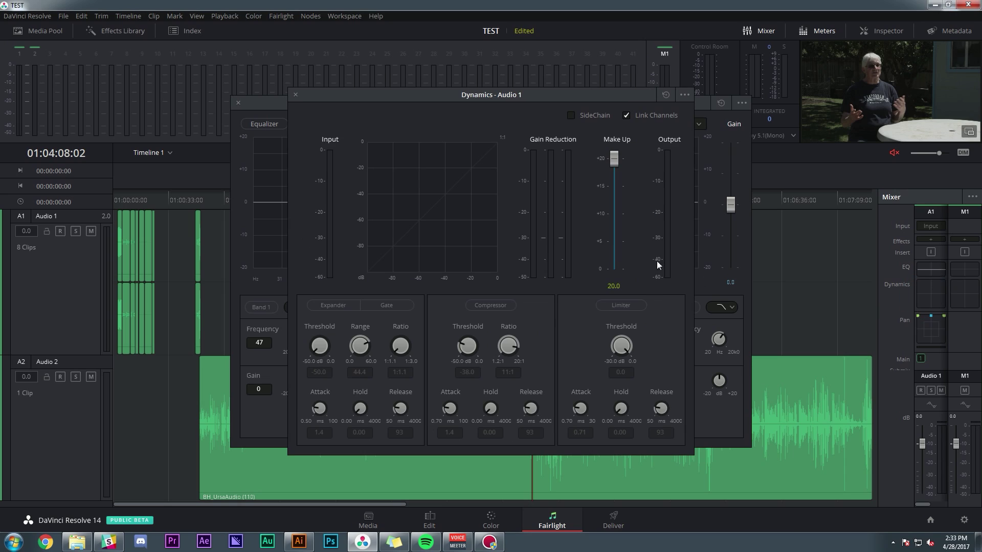
click(293, 96)
click(238, 102)
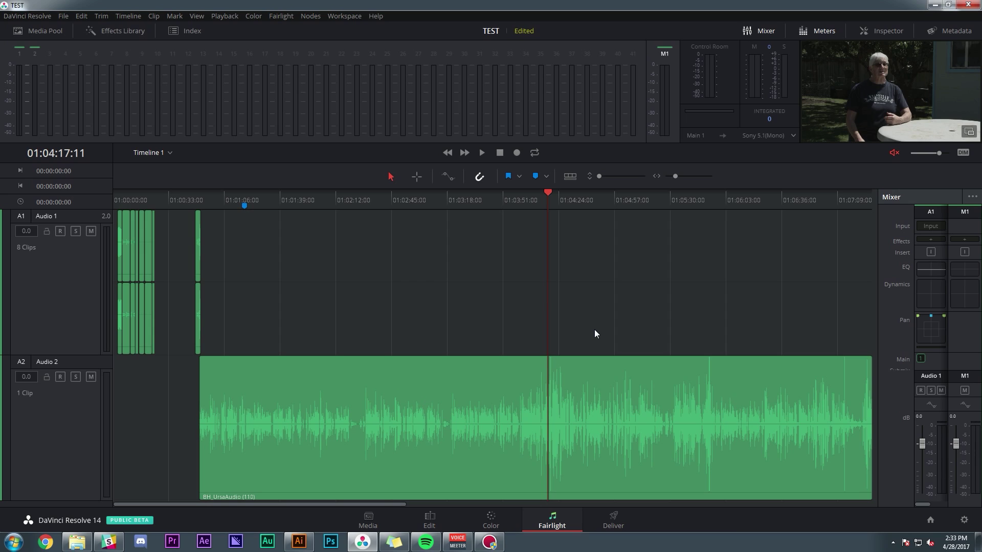
Reposition the playhead in the Fairlight timeline, and view the project on the Edit and Color pages before returning to Fairlight
mouse_move(682, 367)
click(584, 200)
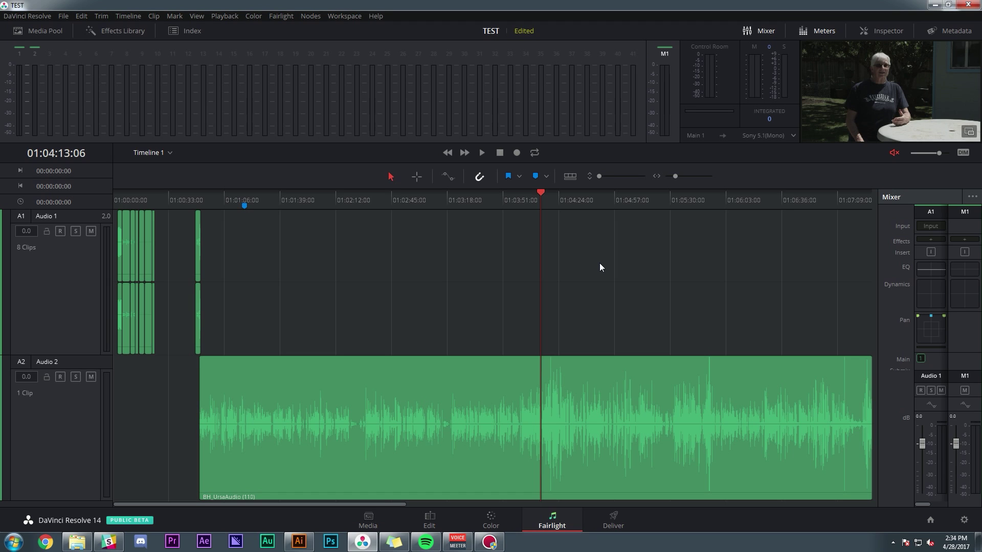
click(430, 519)
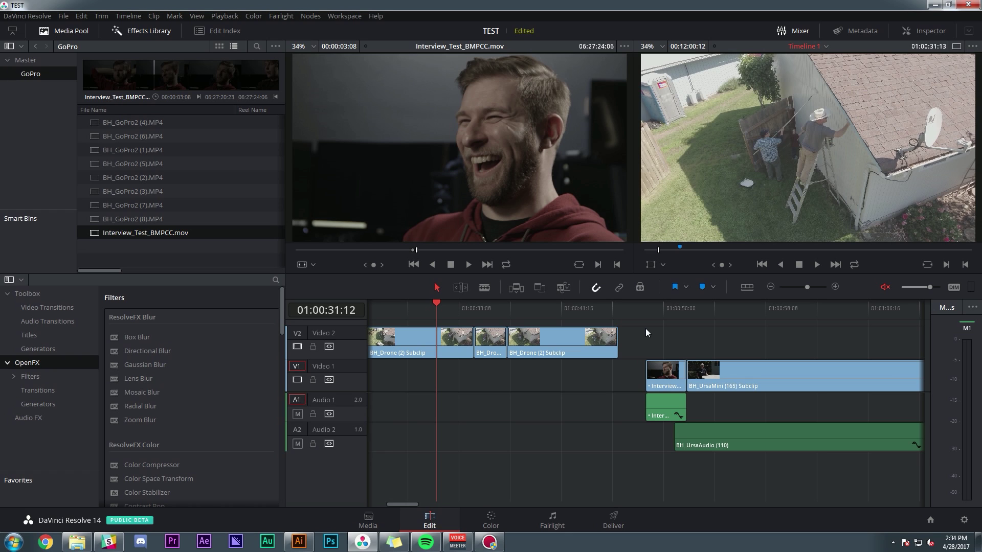
key(shift+6)
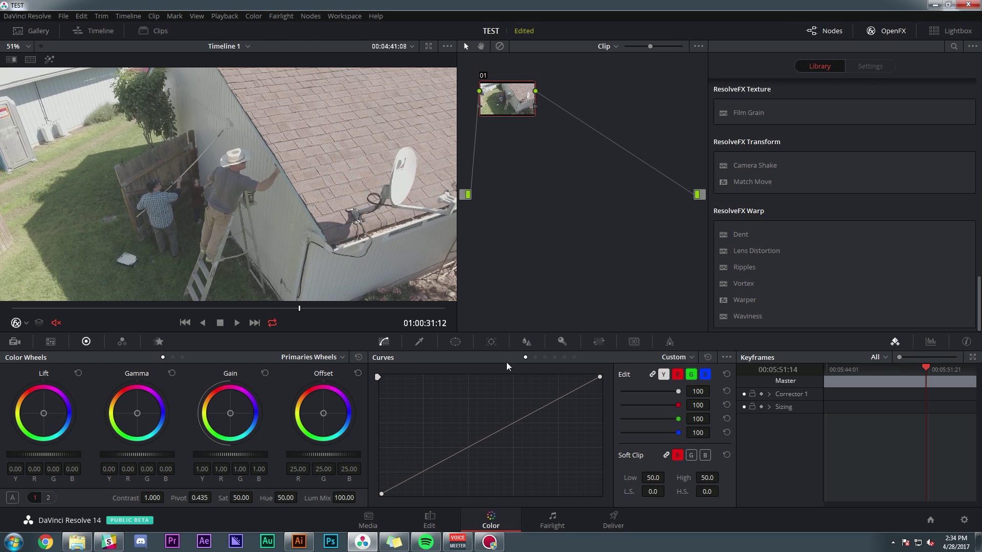
click(555, 515)
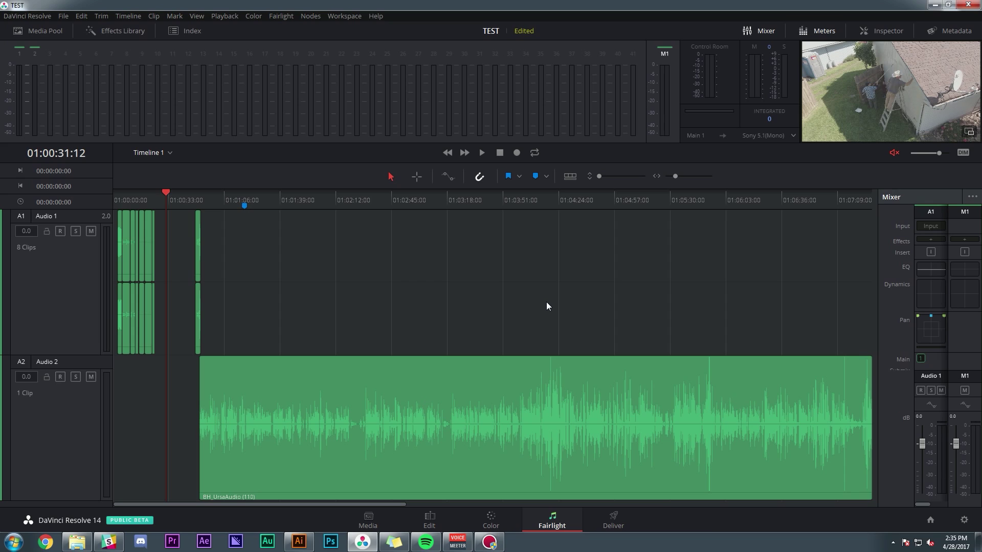